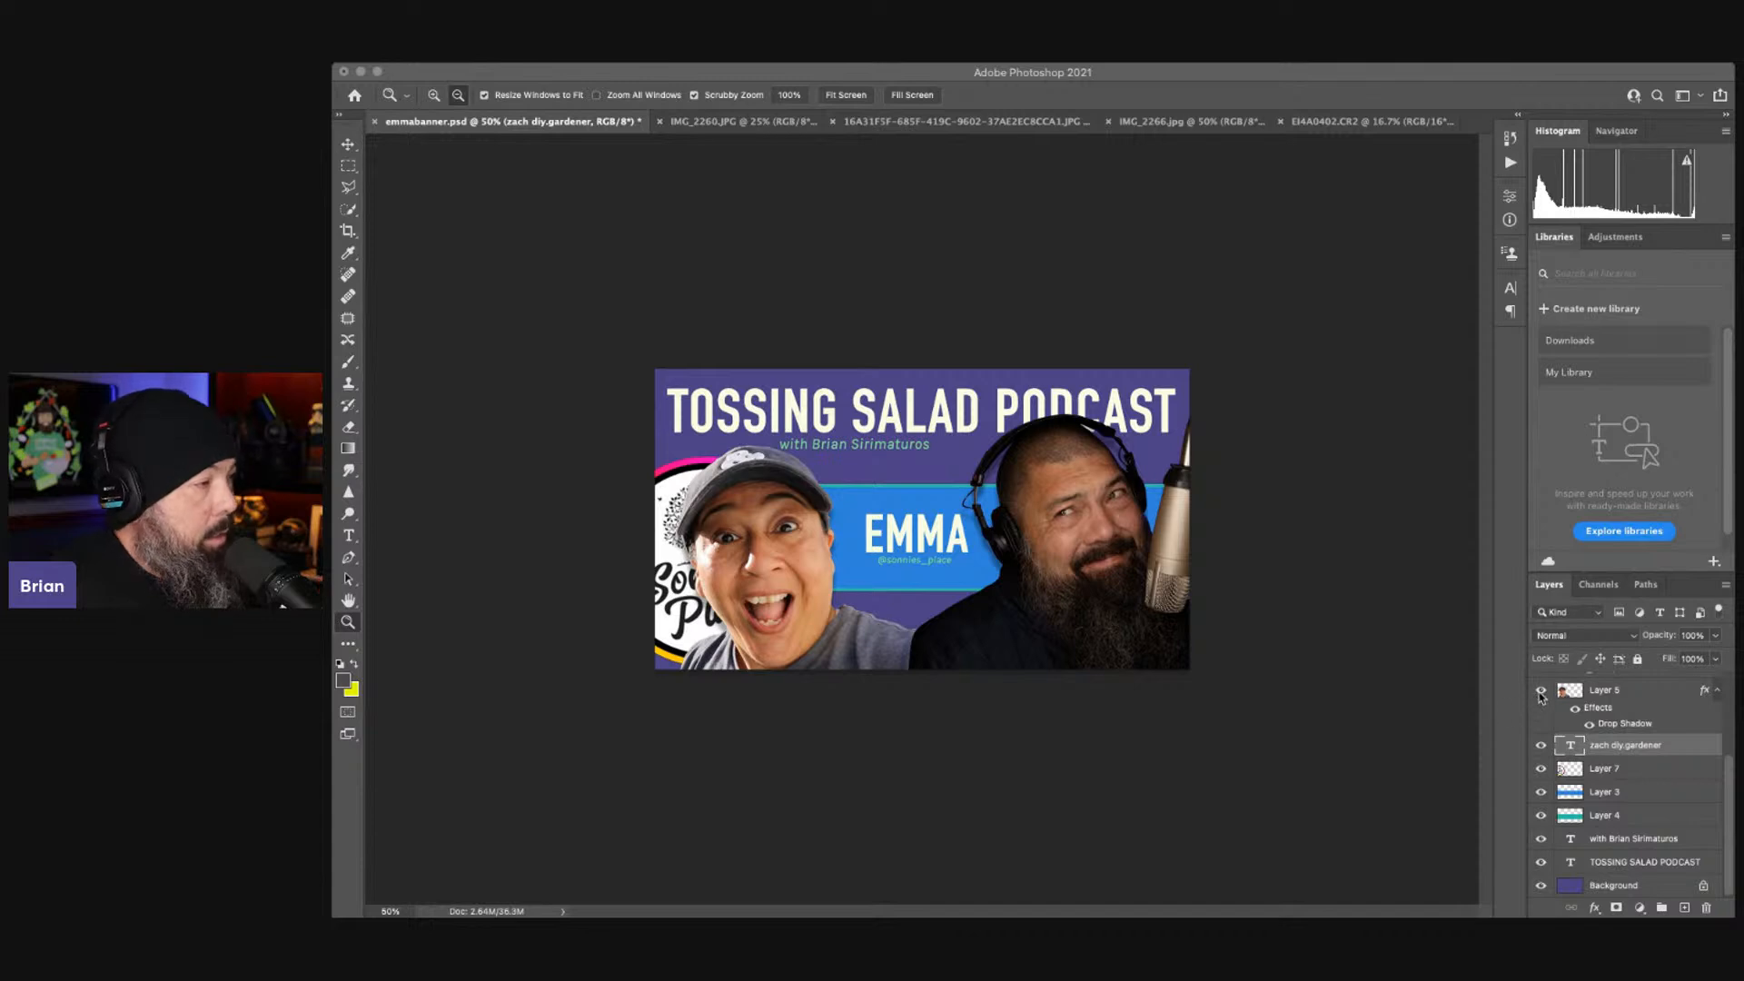
# Hide every layer of the banner, from the Background up to the guest's name text.
pyautogui.moveTo(1541, 695); pyautogui.dragTo(1544, 888)
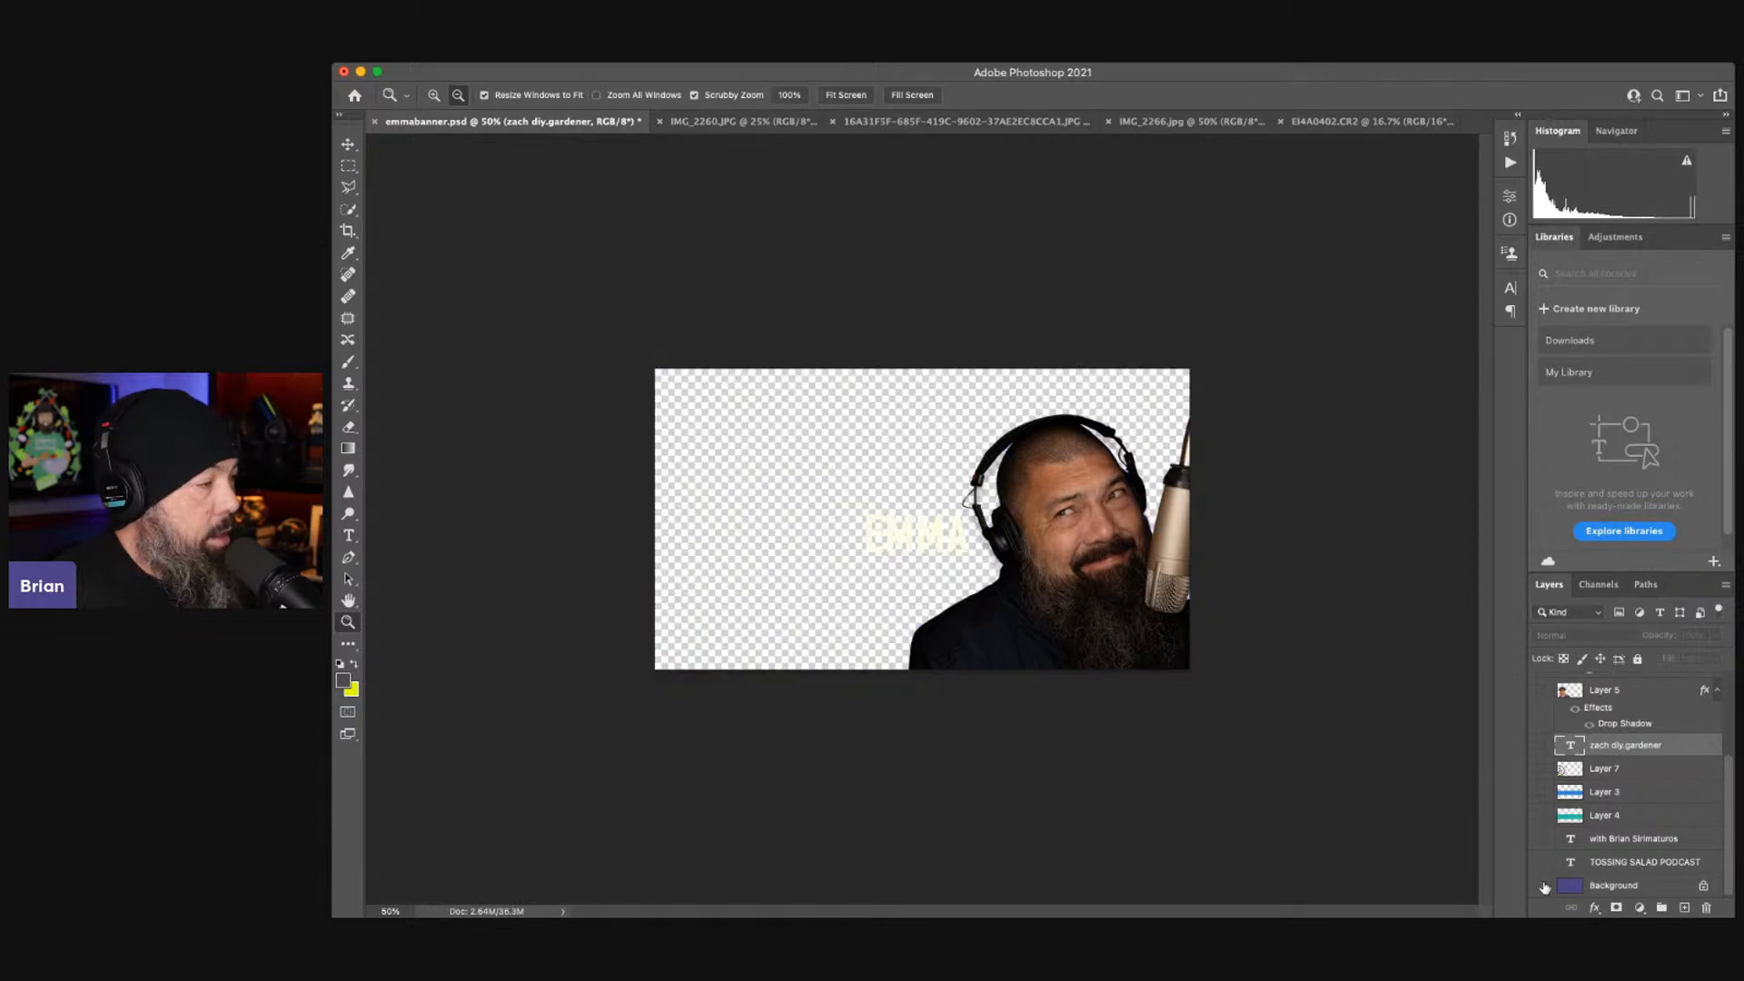
pyautogui.scroll(3, 1545, 888)
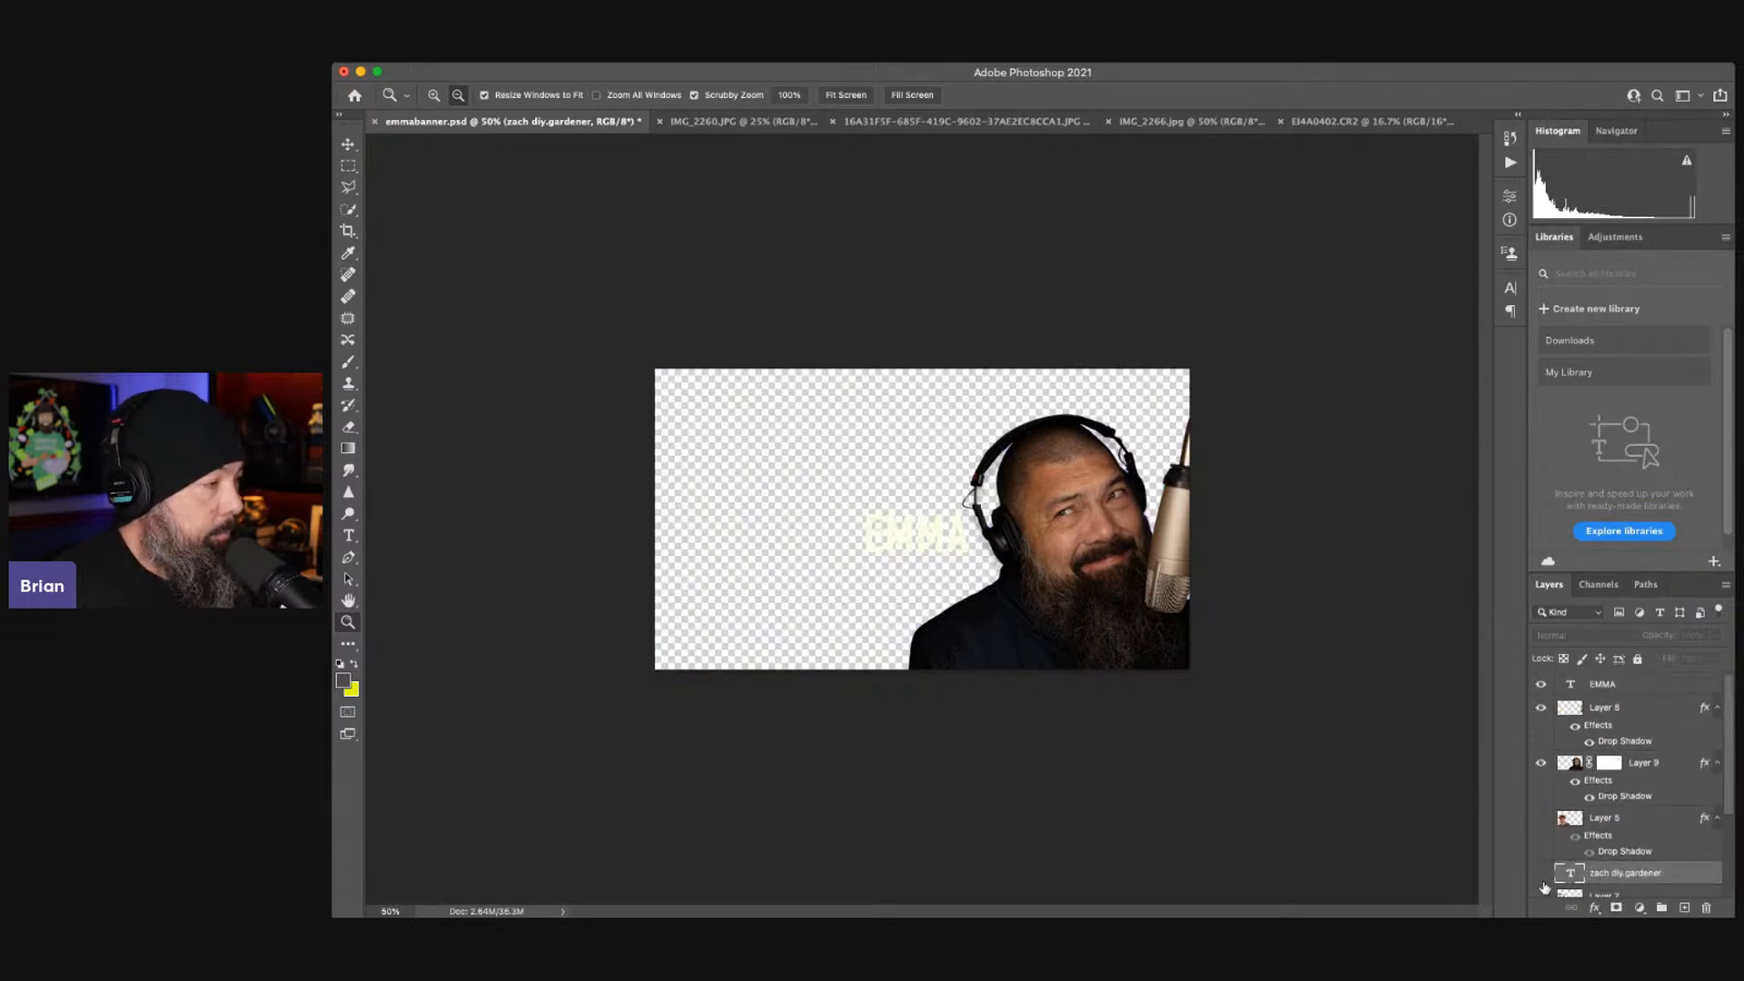
pyautogui.click(1541, 763)
pyautogui.moveTo(1542, 708); pyautogui.dragTo(1542, 690)
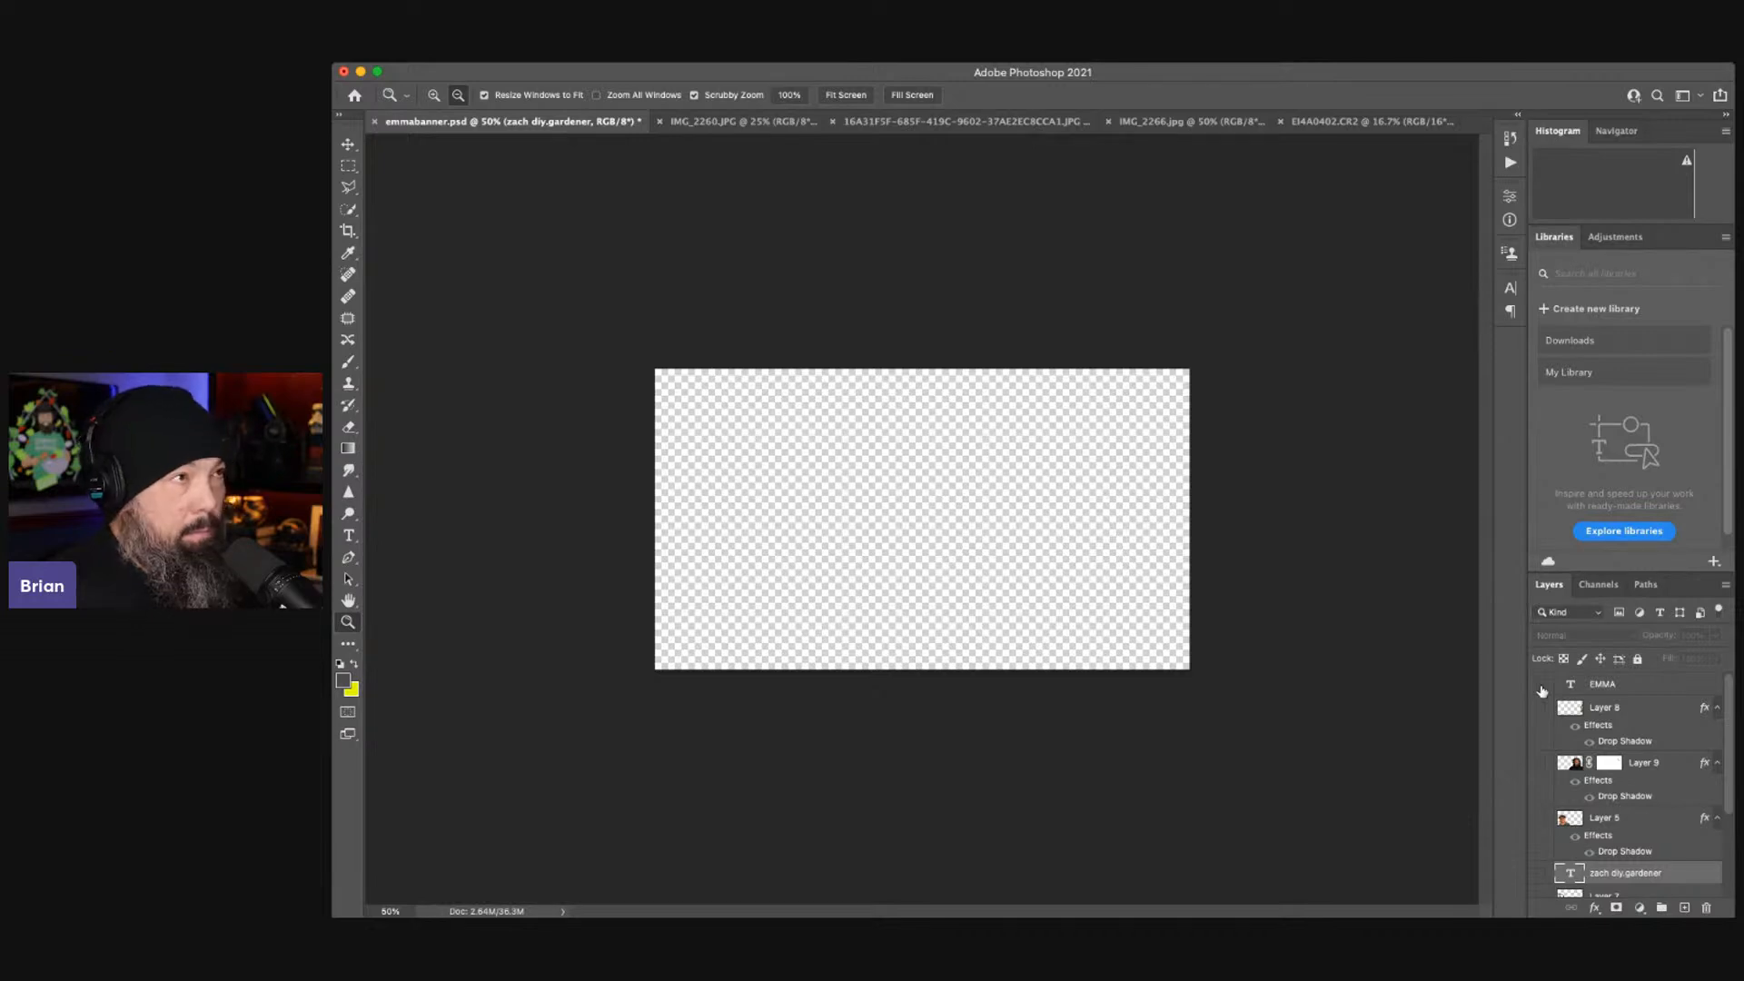
# Show the purple Background, the TOSSING SALAD PODCAST title and the host-name subtitle layers.
pyautogui.scroll(-3, 1640, 799)
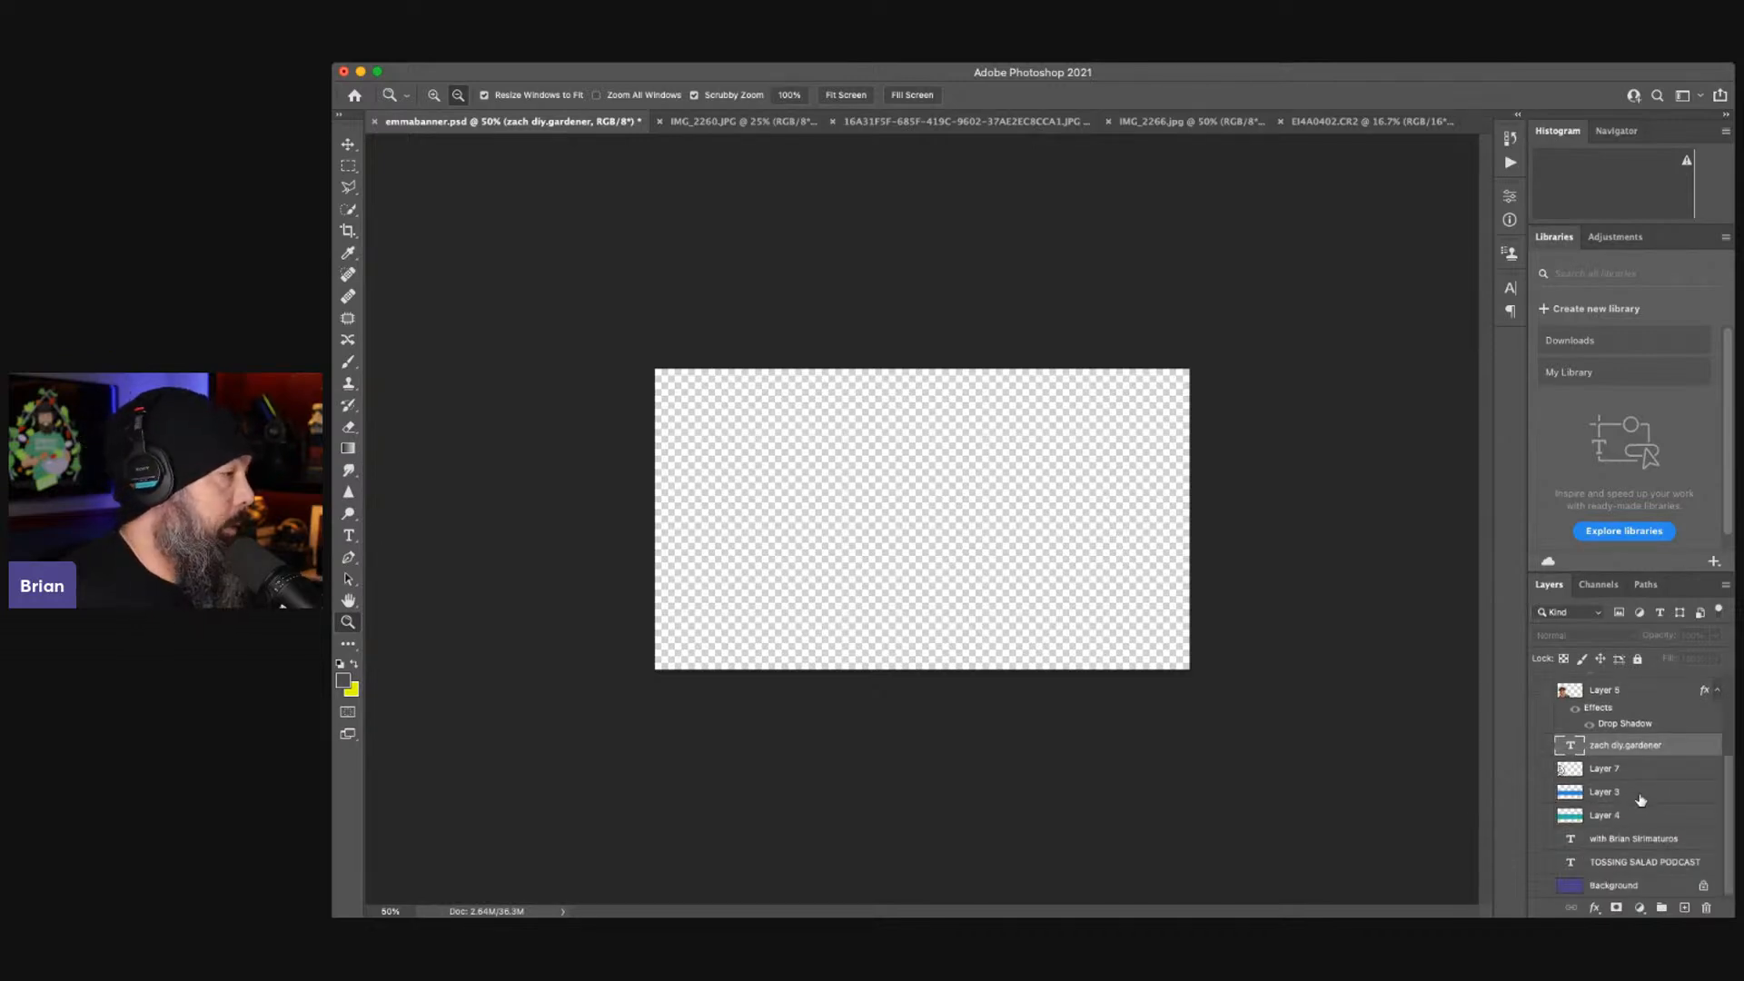
pyautogui.click(1541, 885)
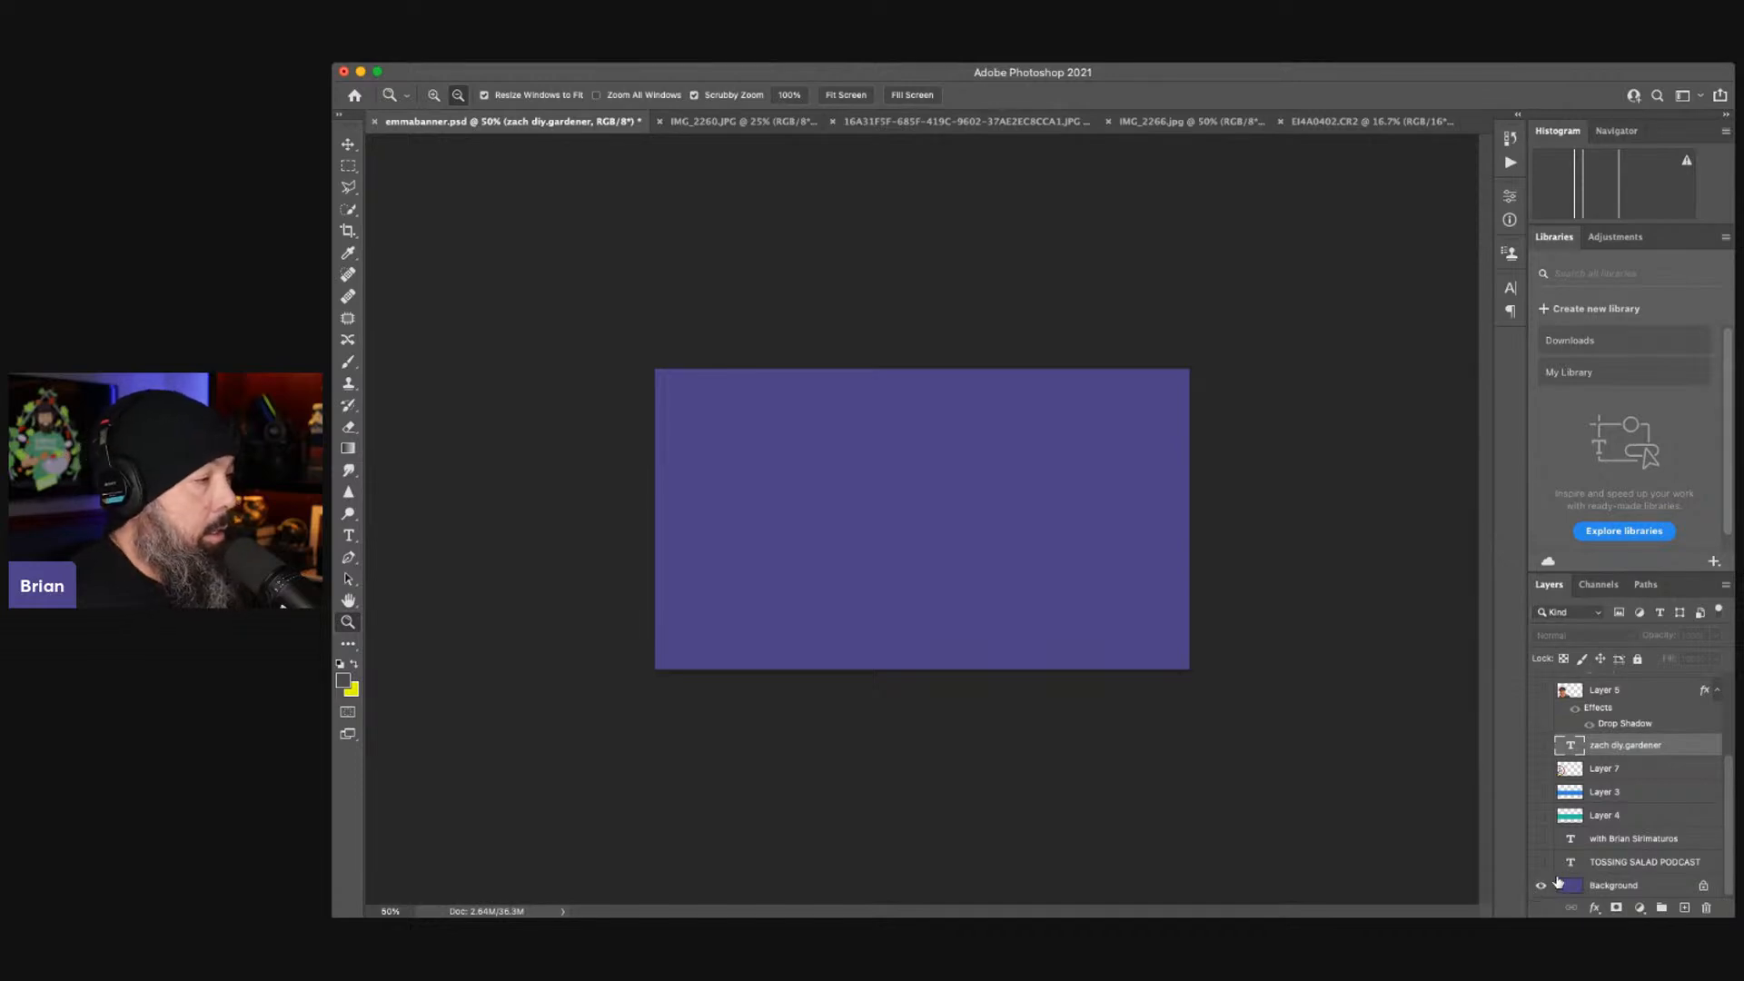
pyautogui.click(1540, 864)
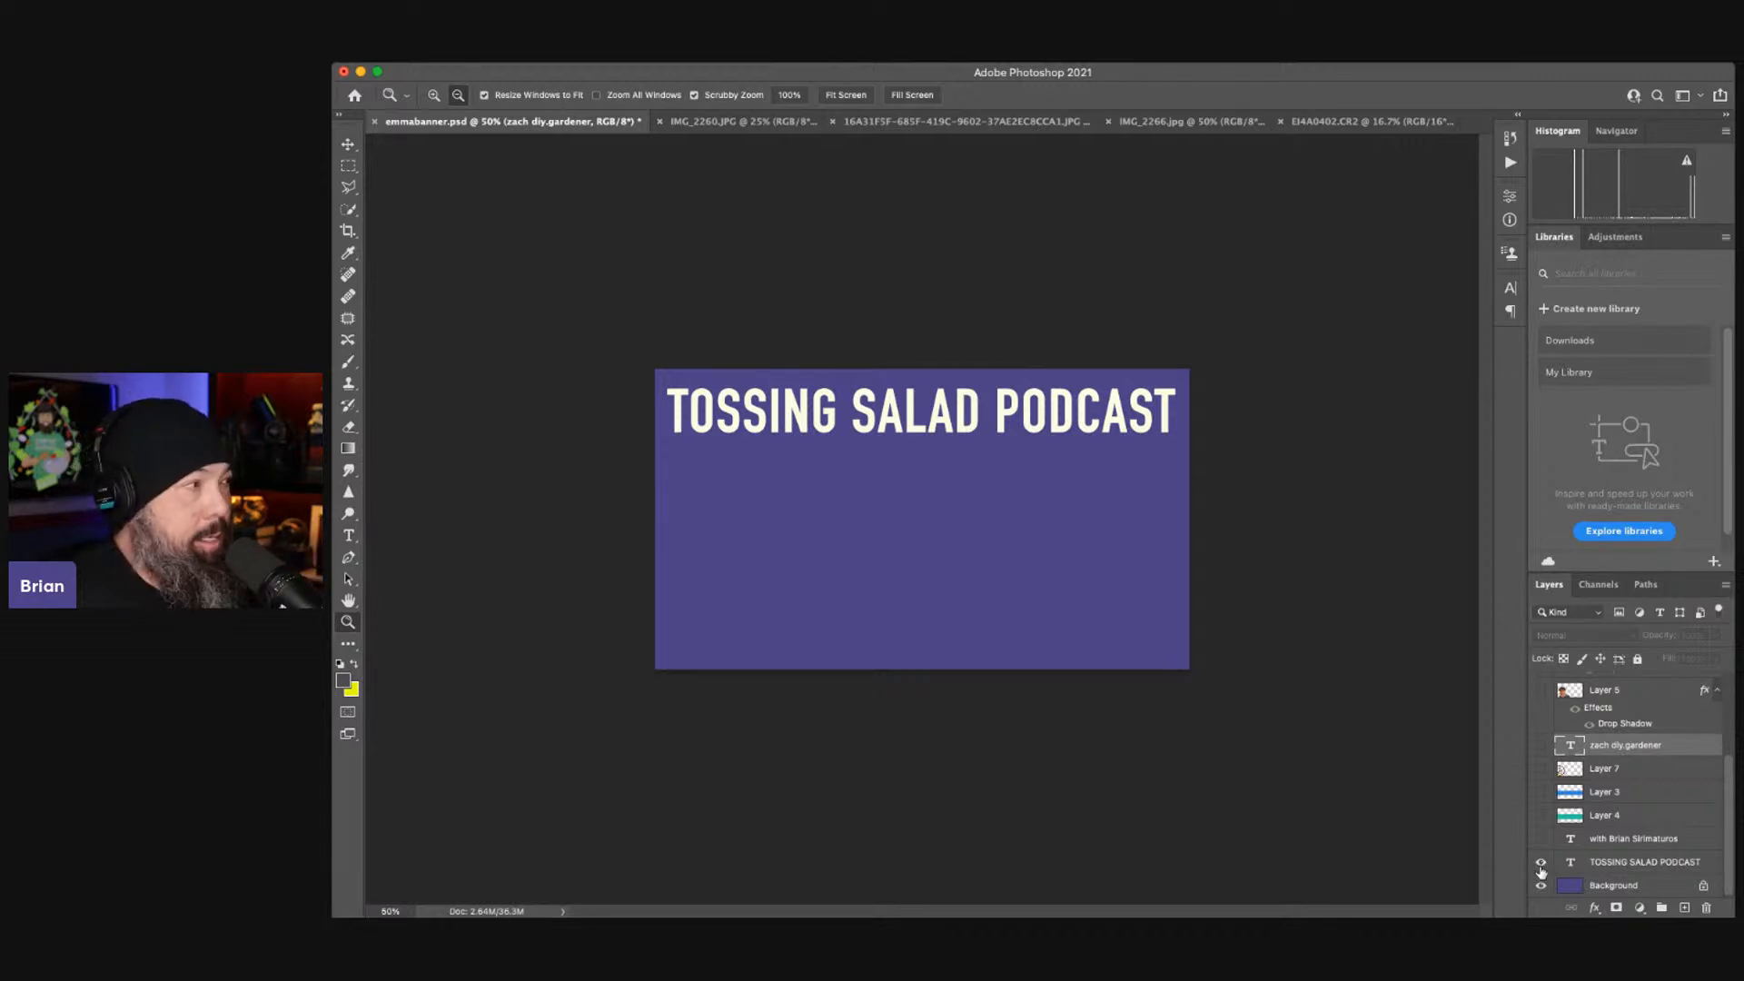
pyautogui.click(1541, 840)
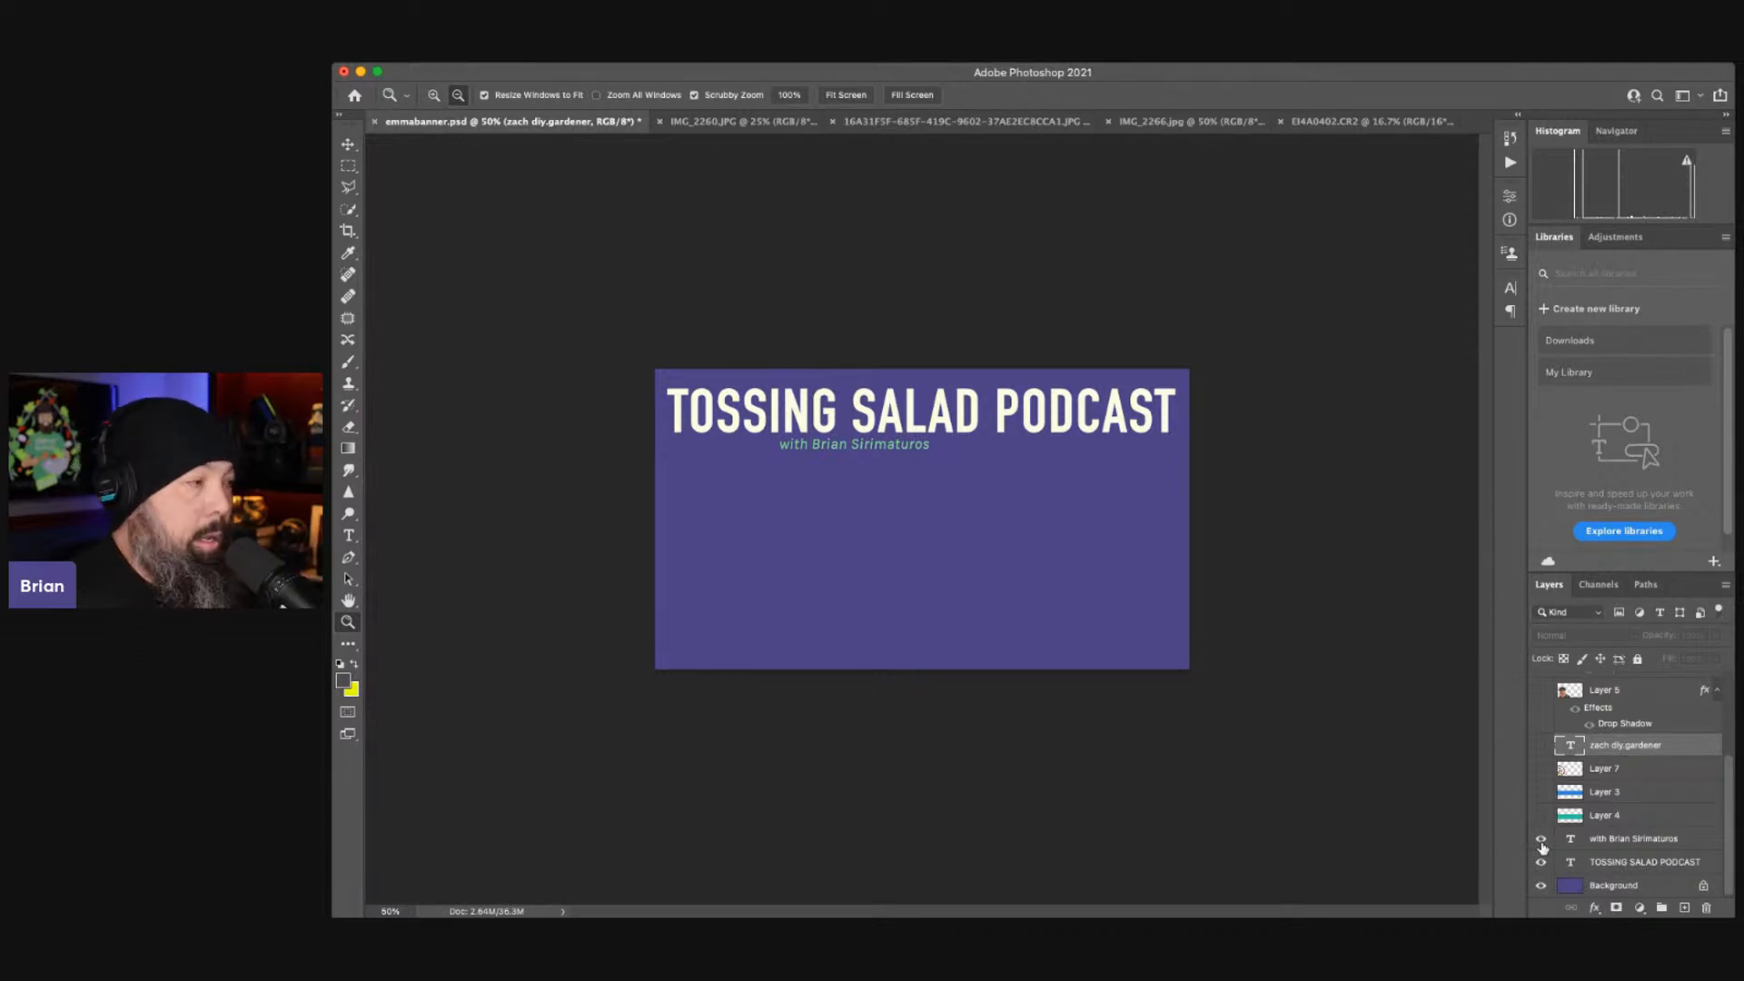
# Show the teal band on Layer 4 and the blue band on Layer 3, toggling their visibility to compare them.
pyautogui.click(1541, 815)
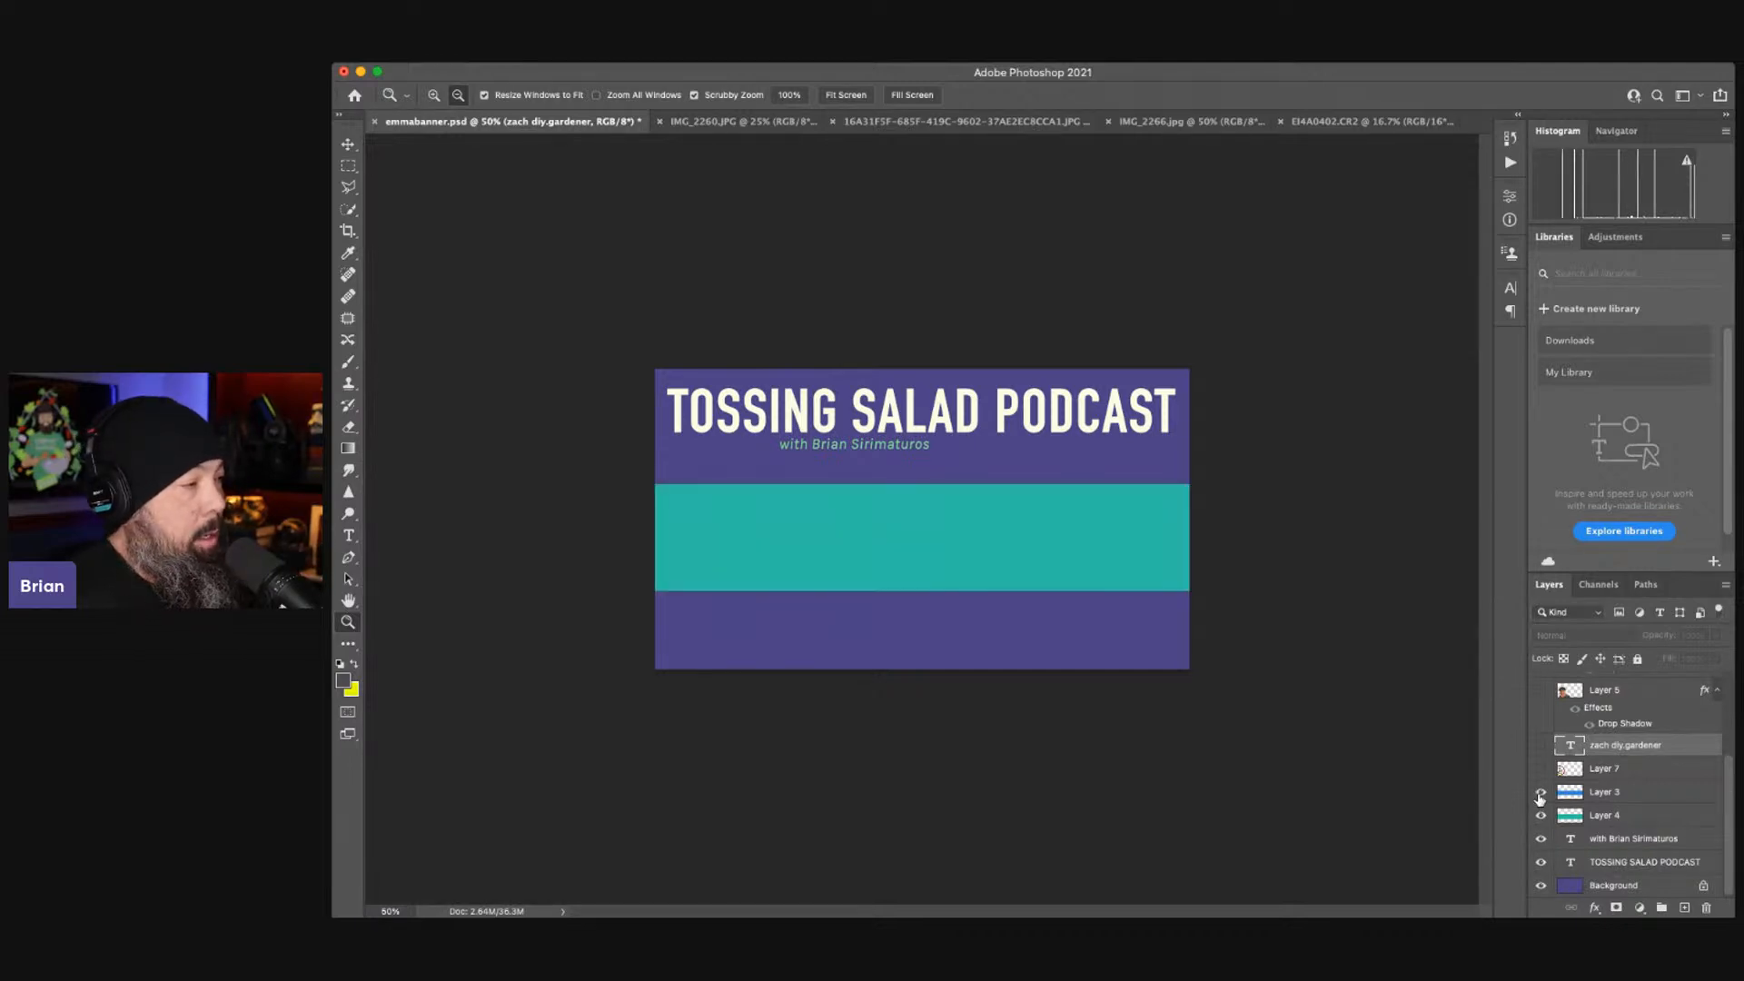
pyautogui.click(1540, 792)
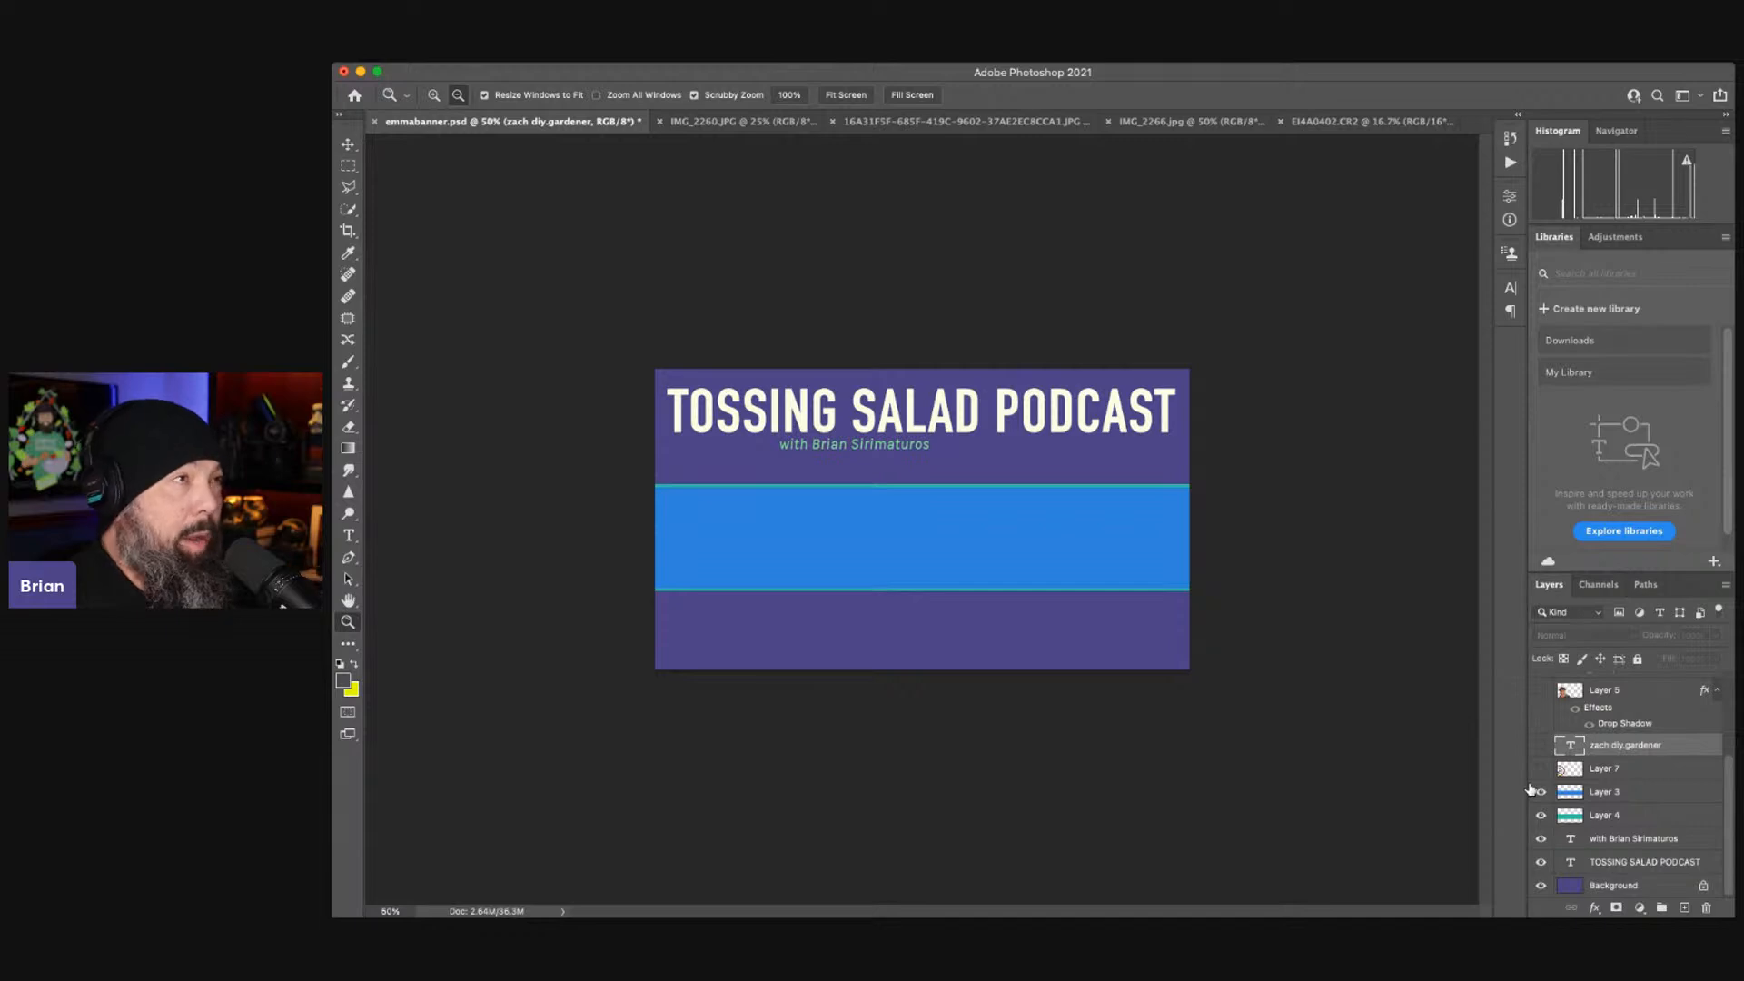
pyautogui.click(1540, 792)
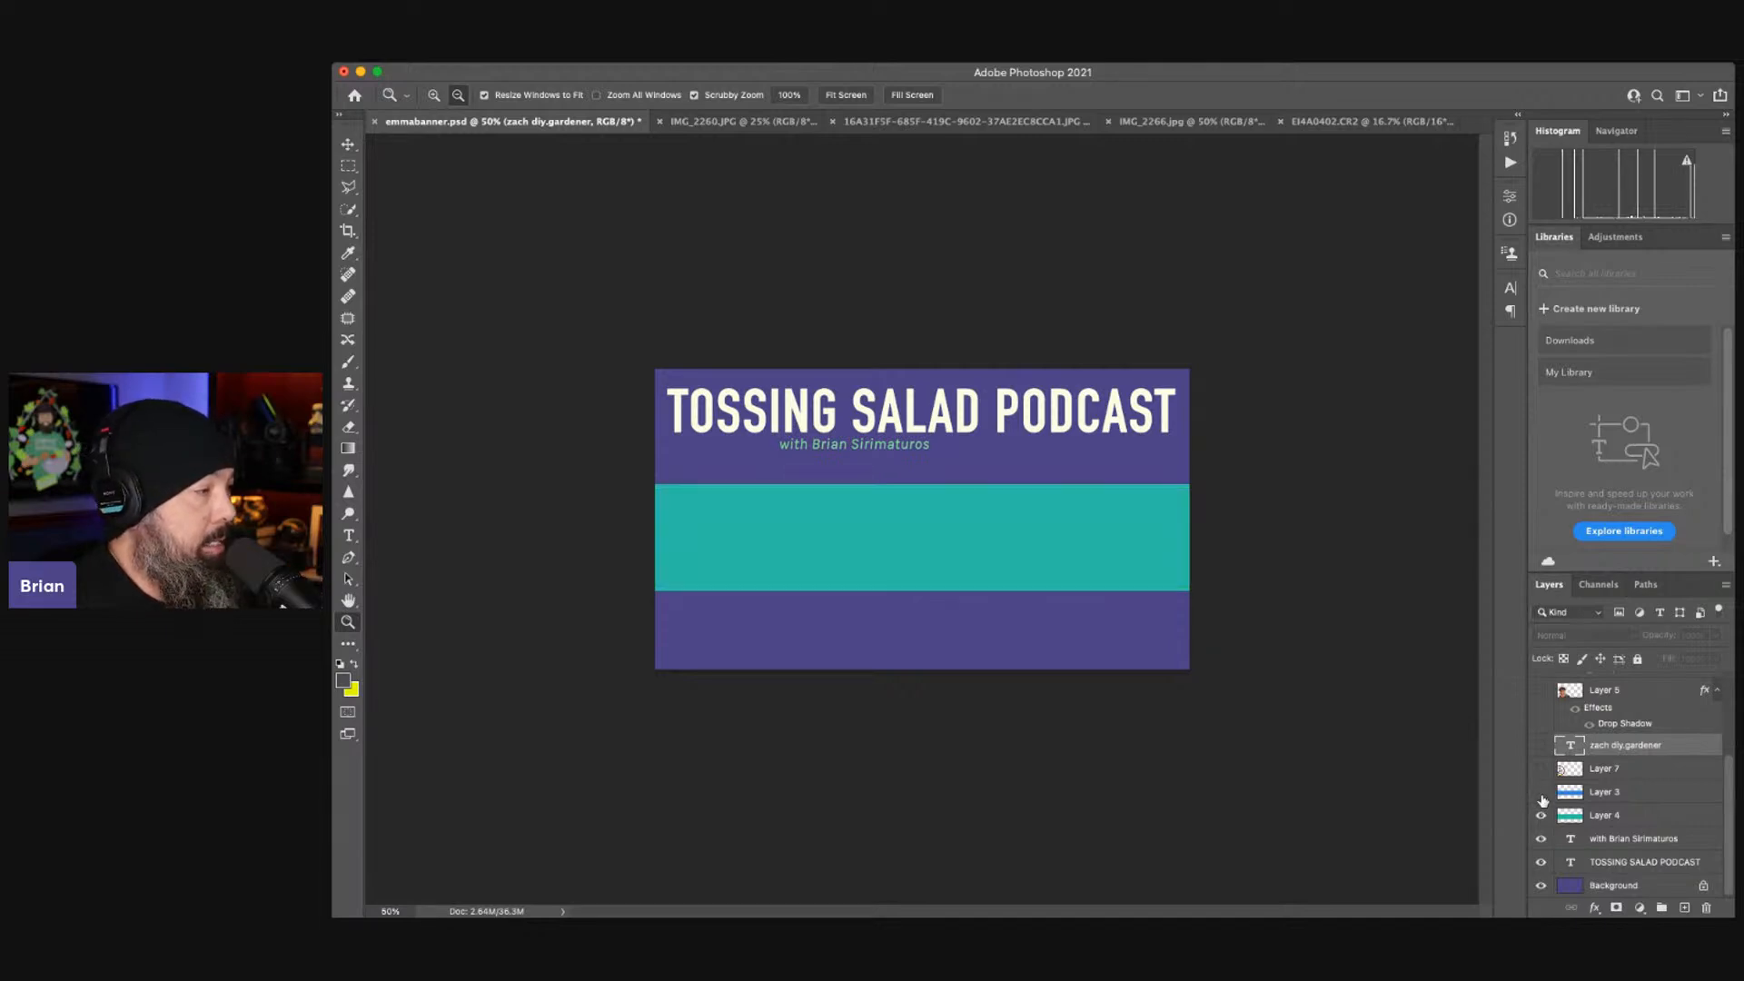
pyautogui.click(1540, 816)
pyautogui.click(1540, 792)
pyautogui.click(1540, 816)
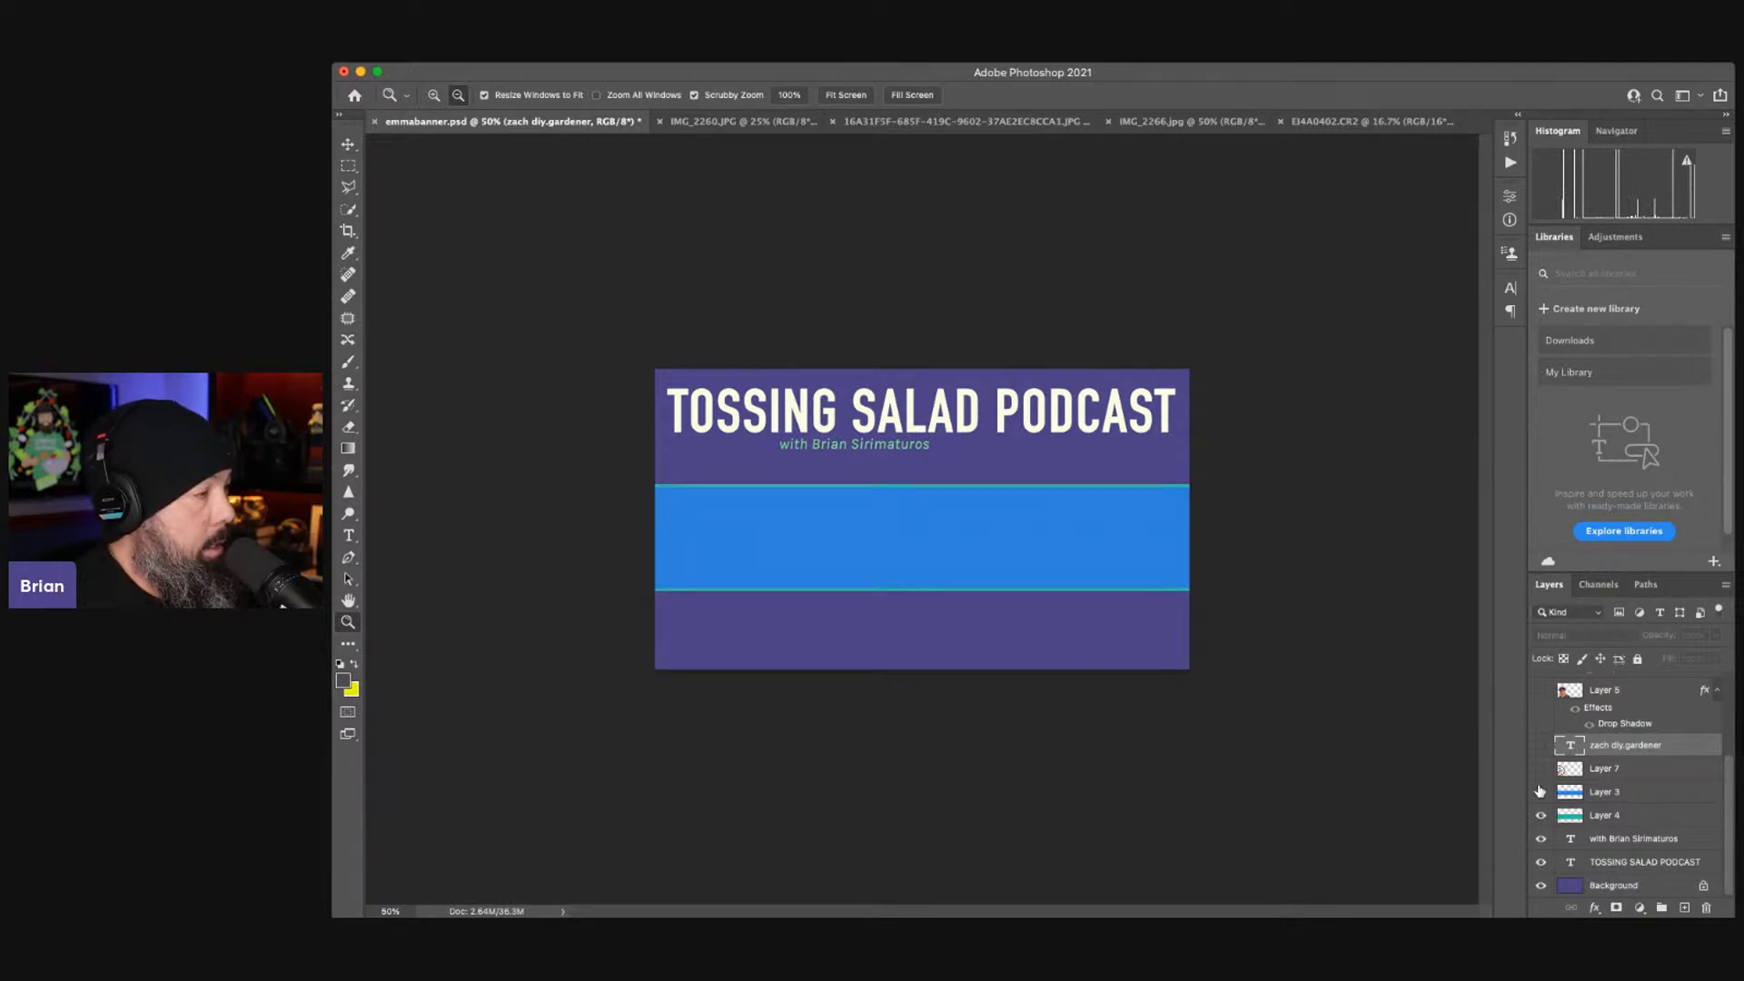
# Show the guest's elements: the circular logo on Layer 7, the social handle text and the cutout photo on Layer 5.
pyautogui.click(1539, 769)
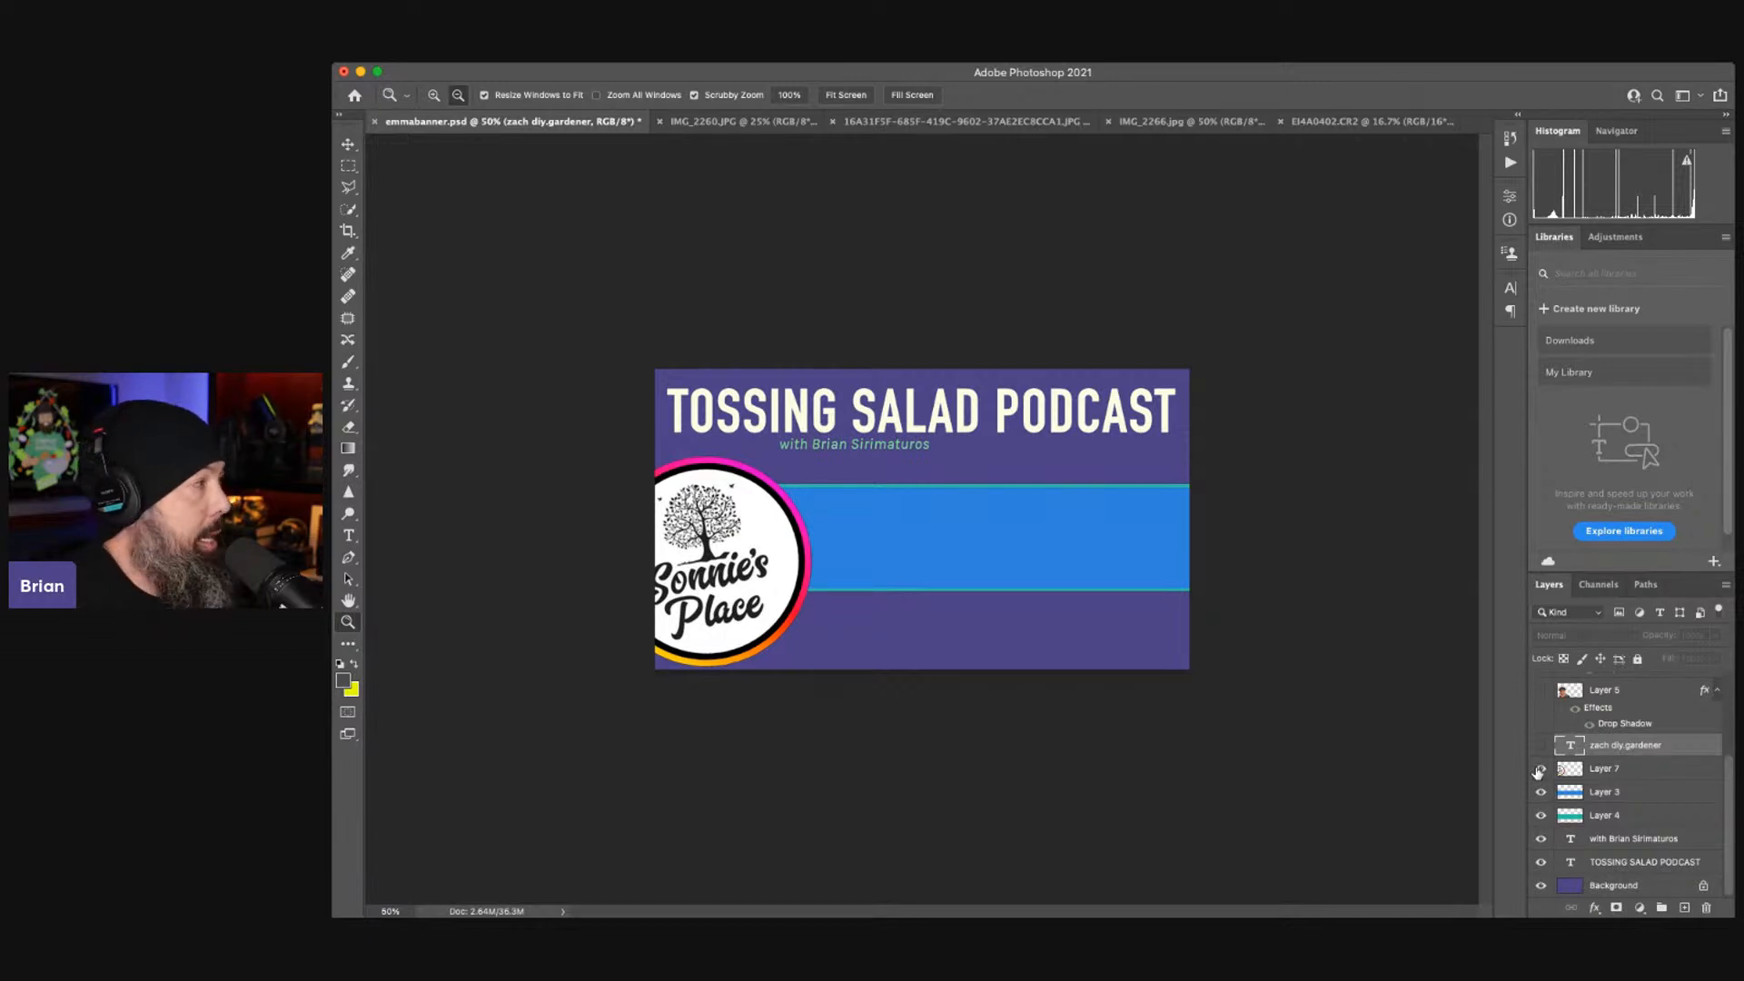
pyautogui.click(1541, 746)
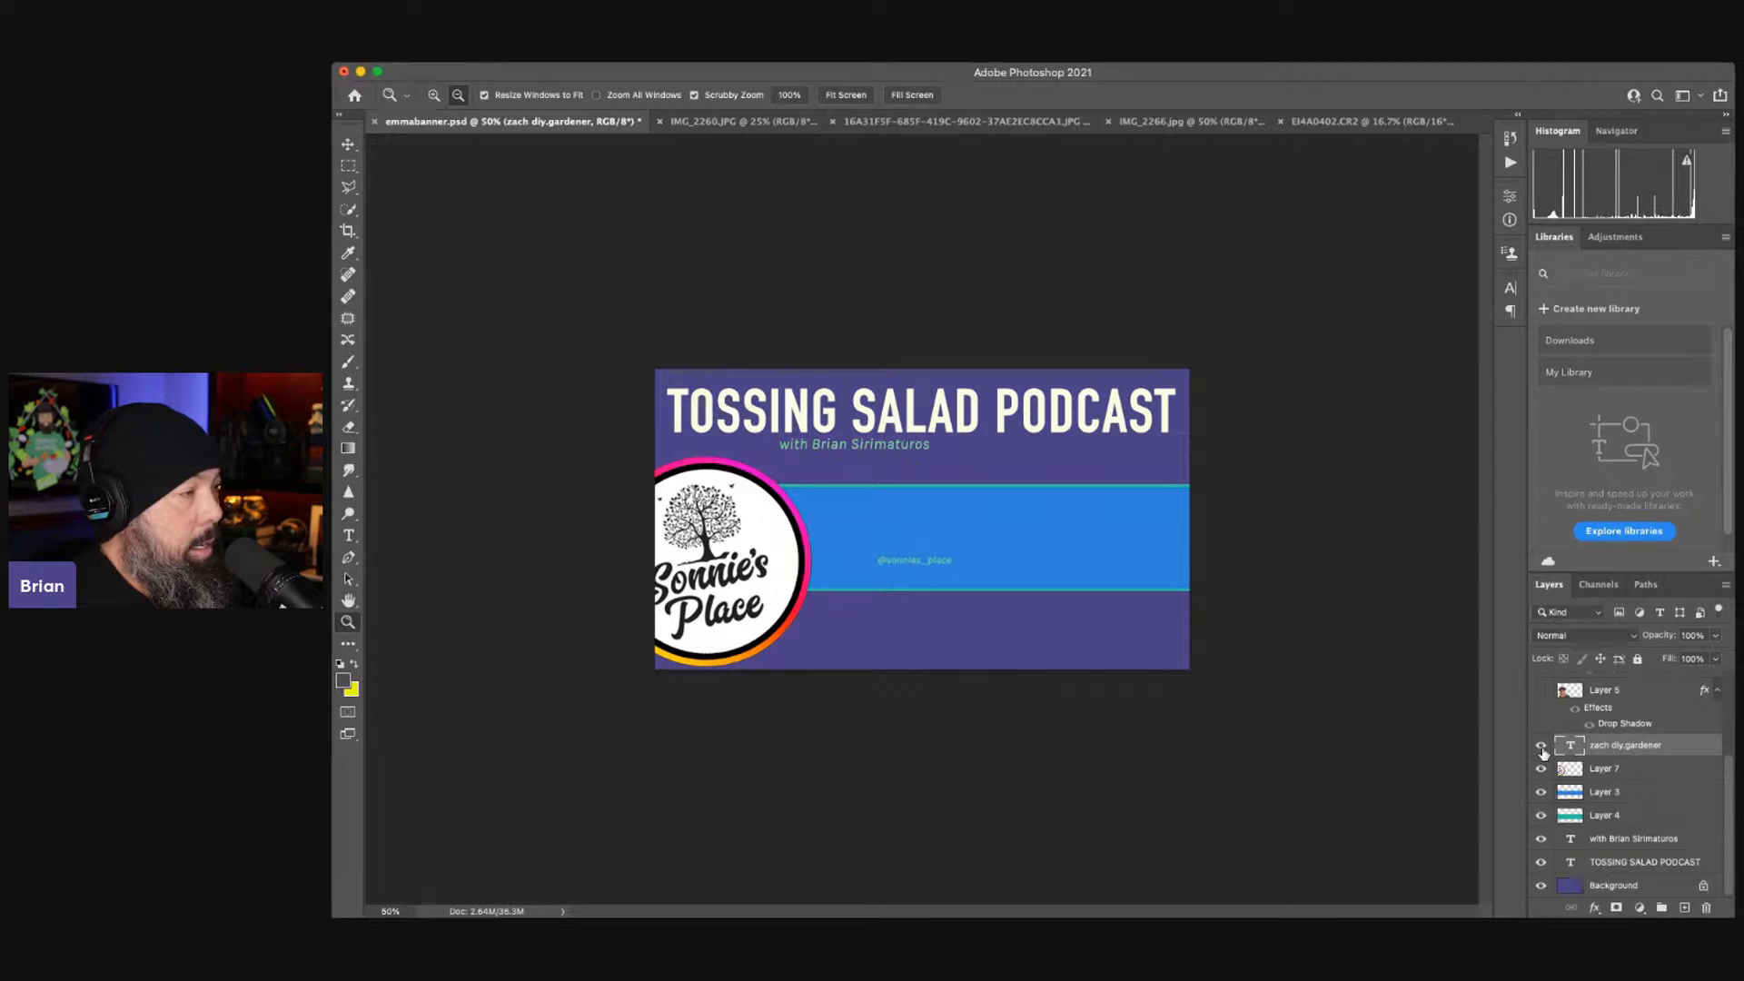
pyautogui.scroll(3, 1544, 753)
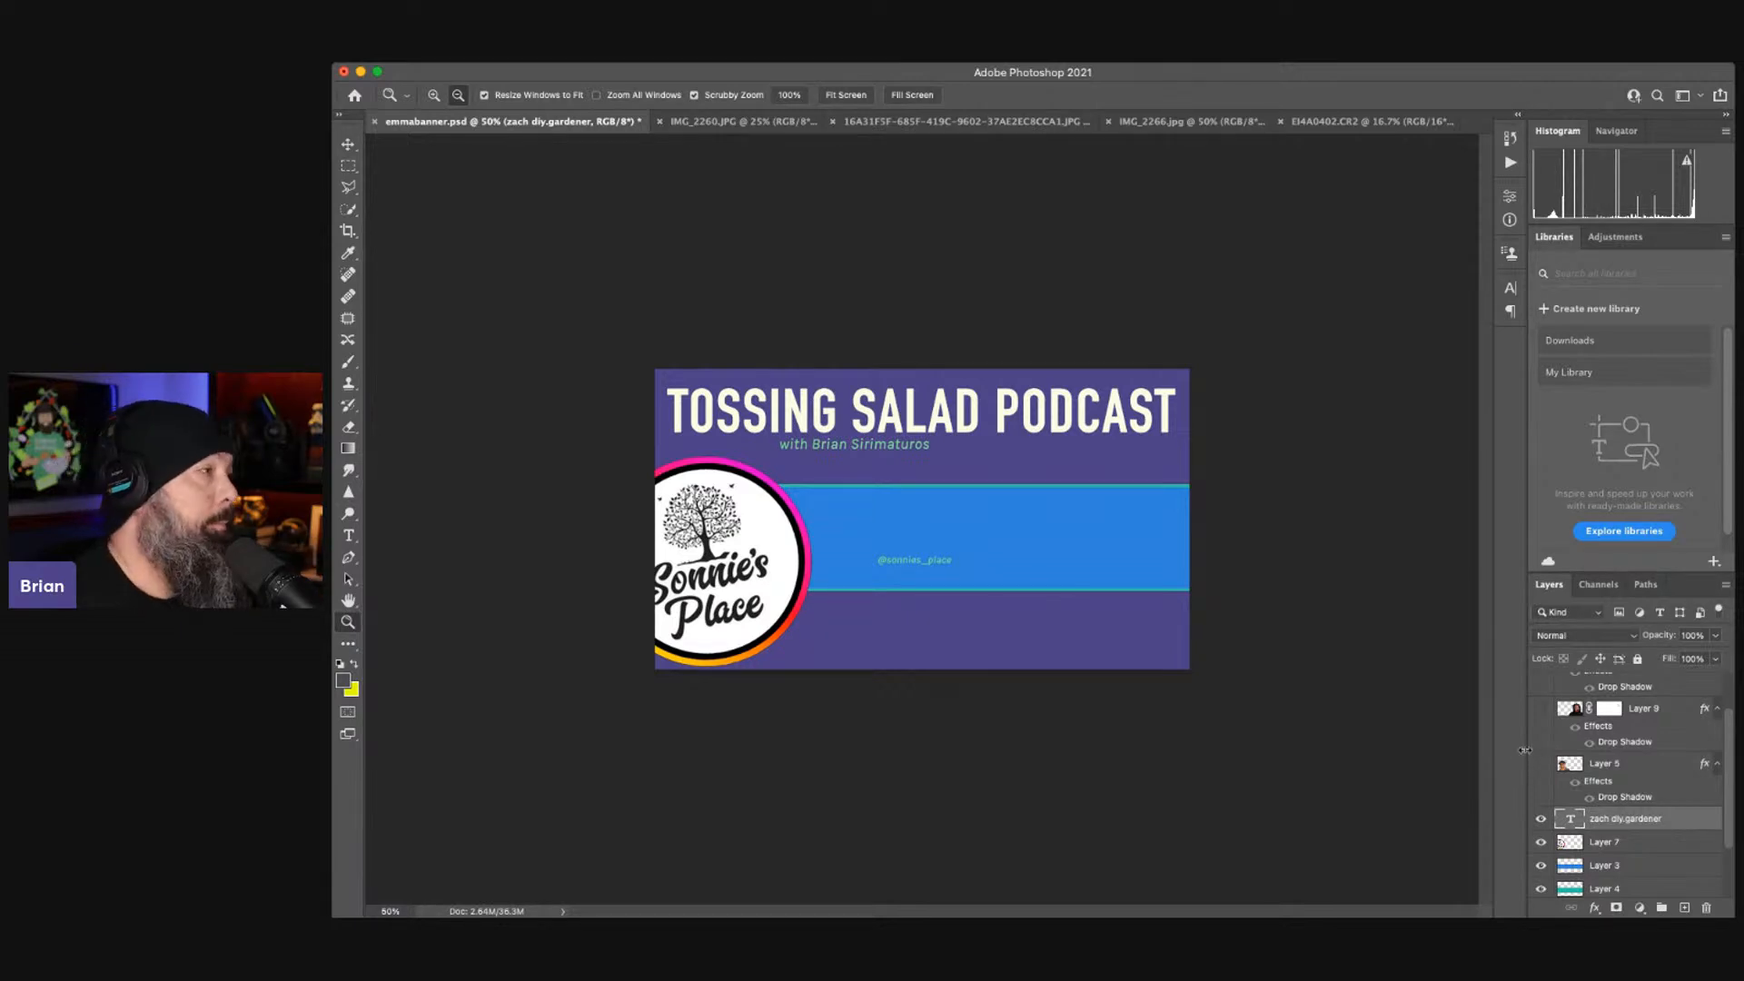
pyautogui.click(1541, 765)
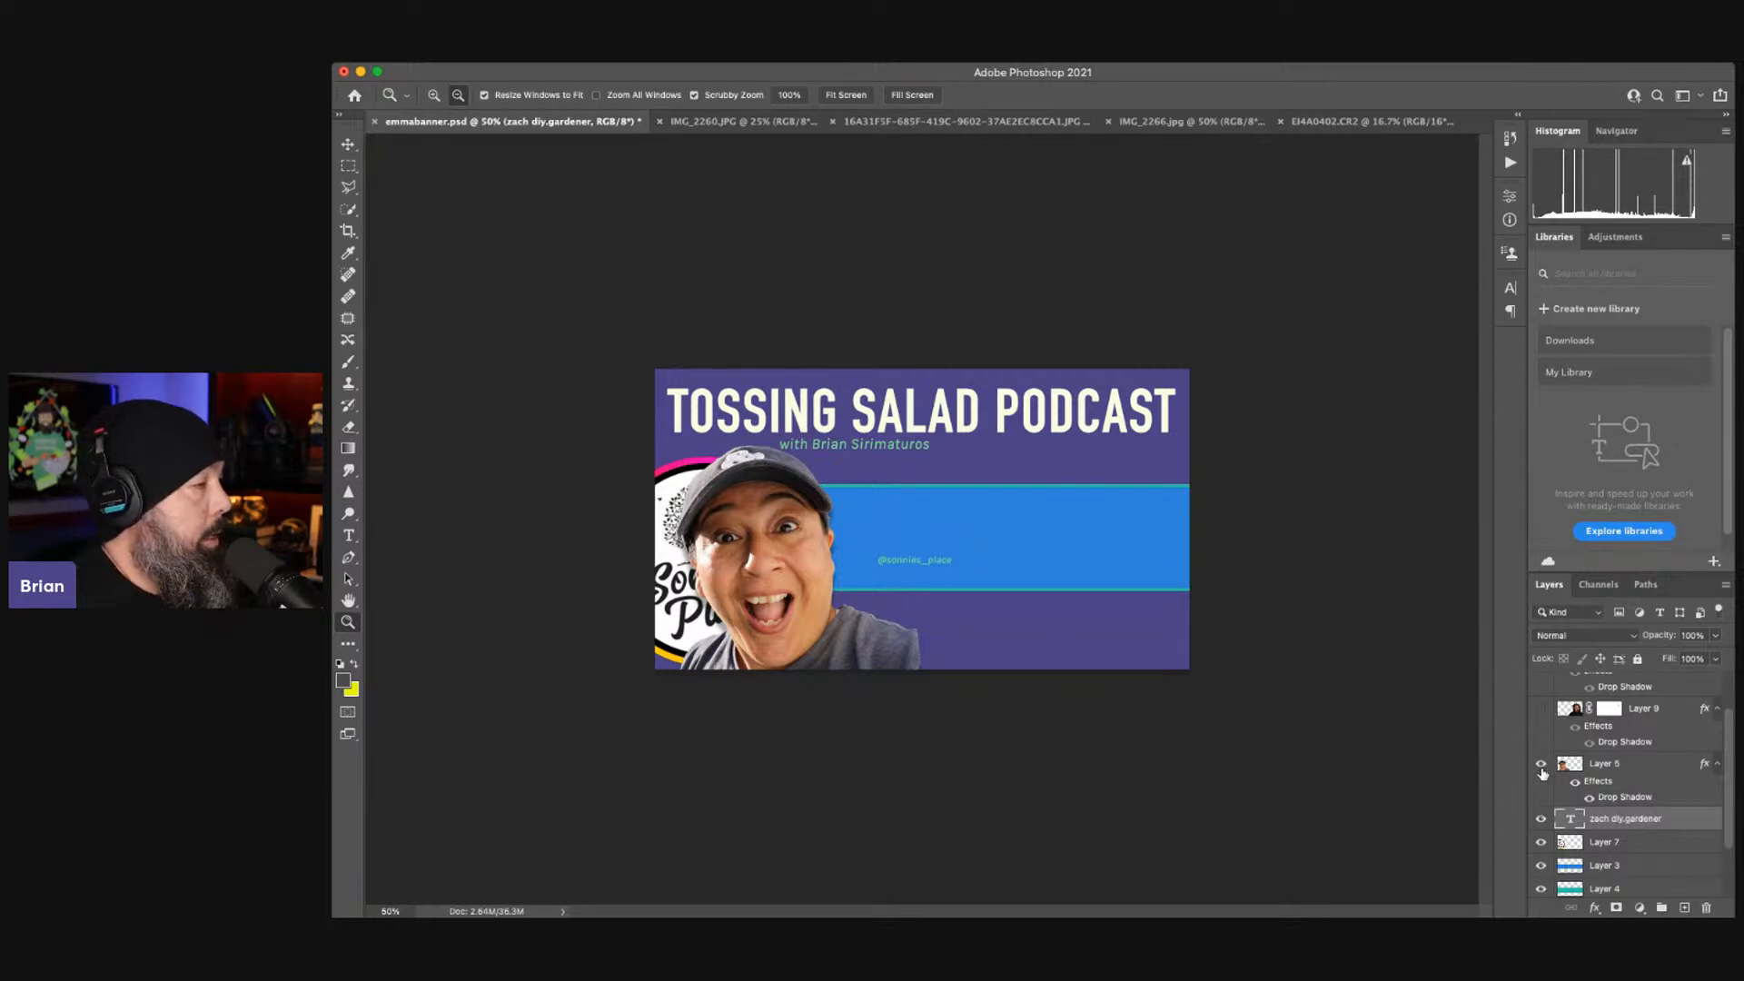
# Show the host's cutout photo on Layer 9, toggling it off and on once to compare.
pyautogui.click(1540, 710)
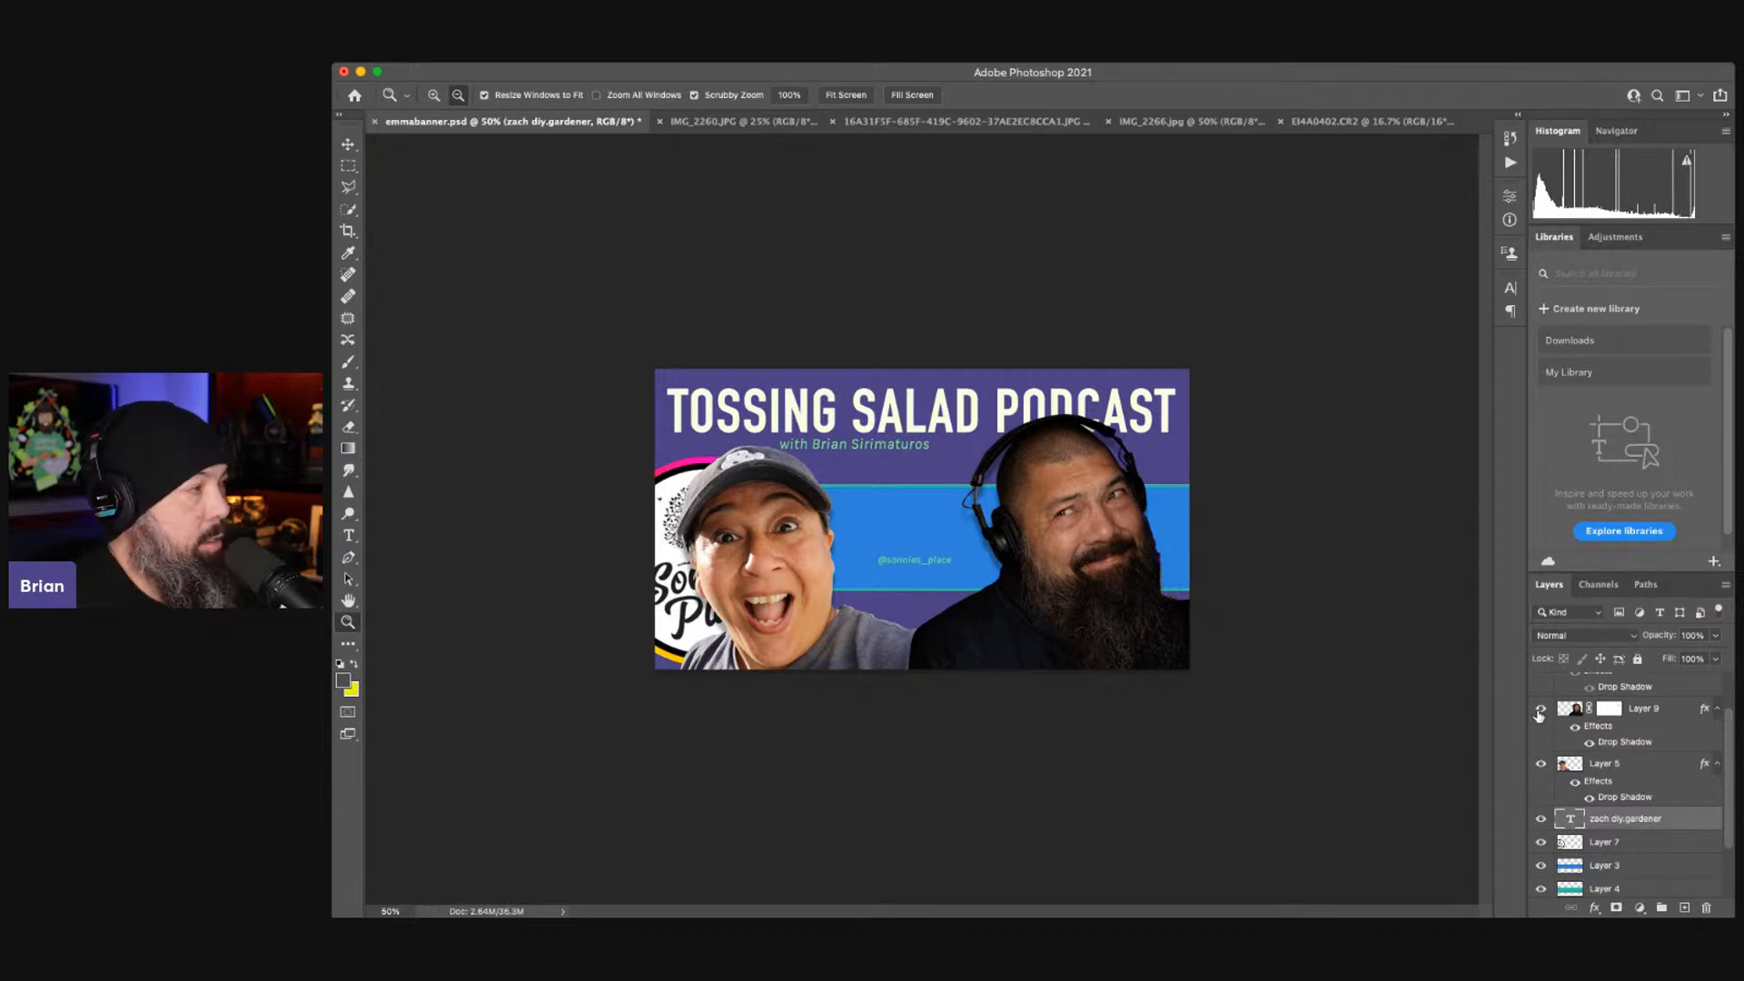
pyautogui.click(1540, 709)
pyautogui.click(1541, 709)
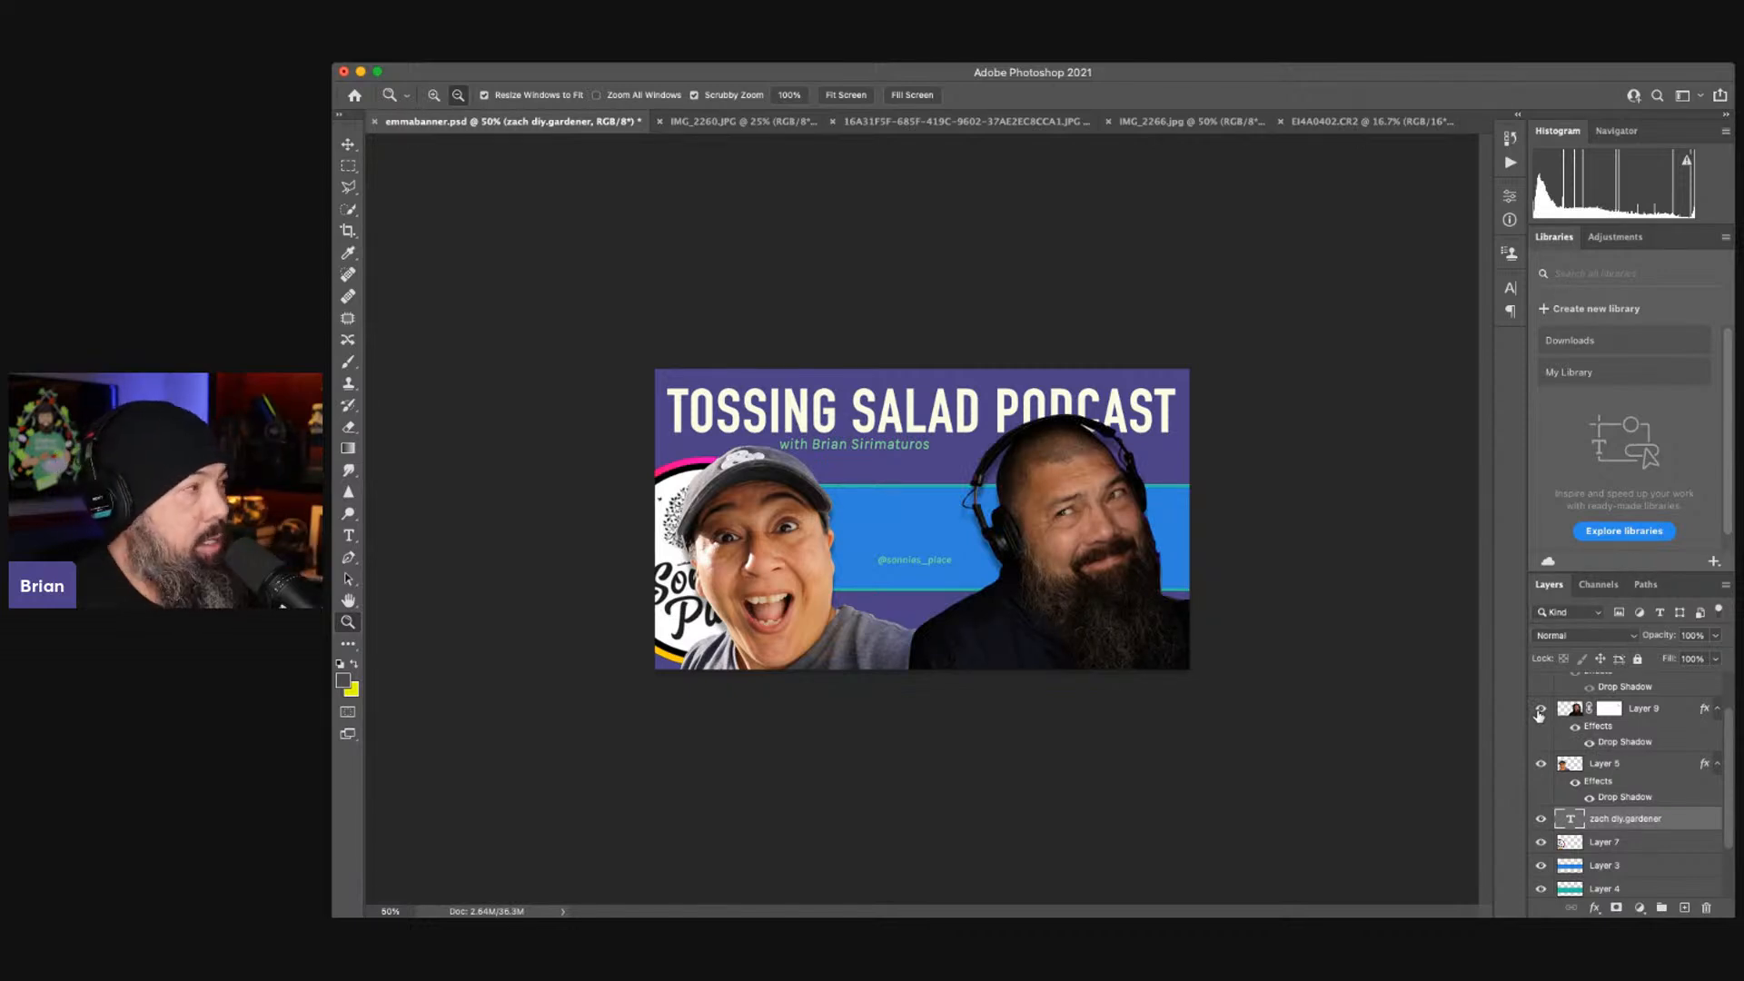
# Show the microphone on Layer 8, toggling it several times to compare, and show the guest's name text layer.
pyautogui.scroll(1, 1538, 716)
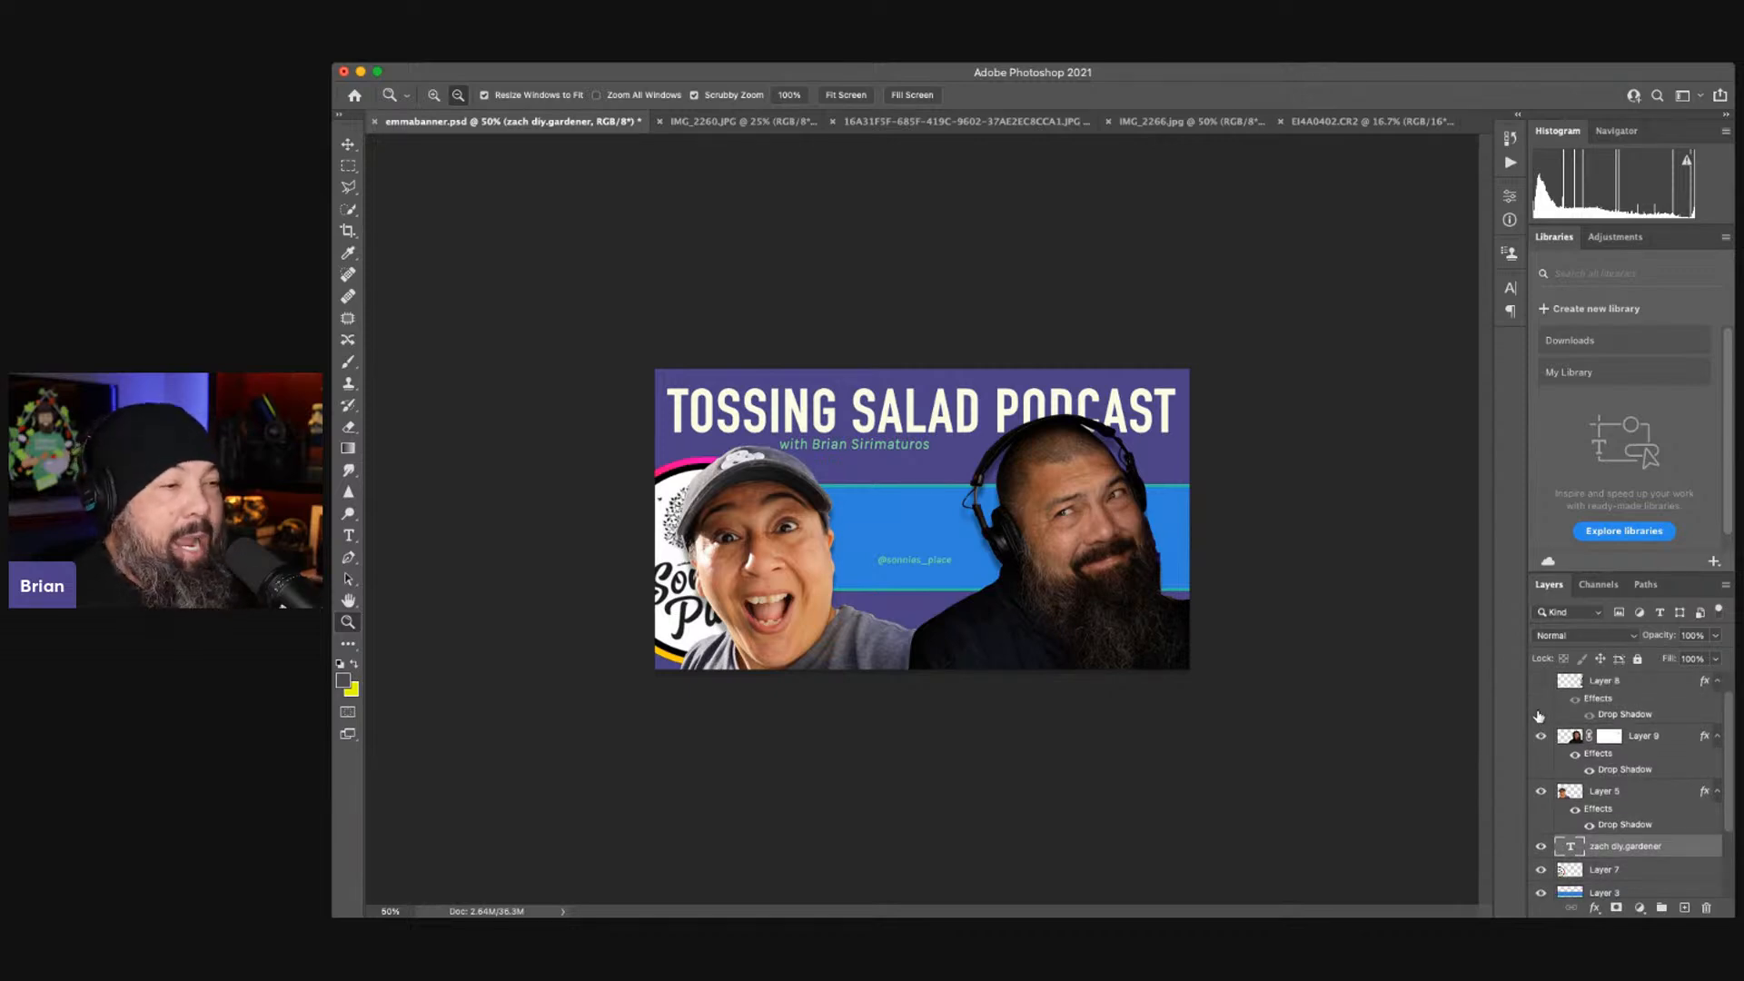
pyautogui.scroll(1, 1539, 716)
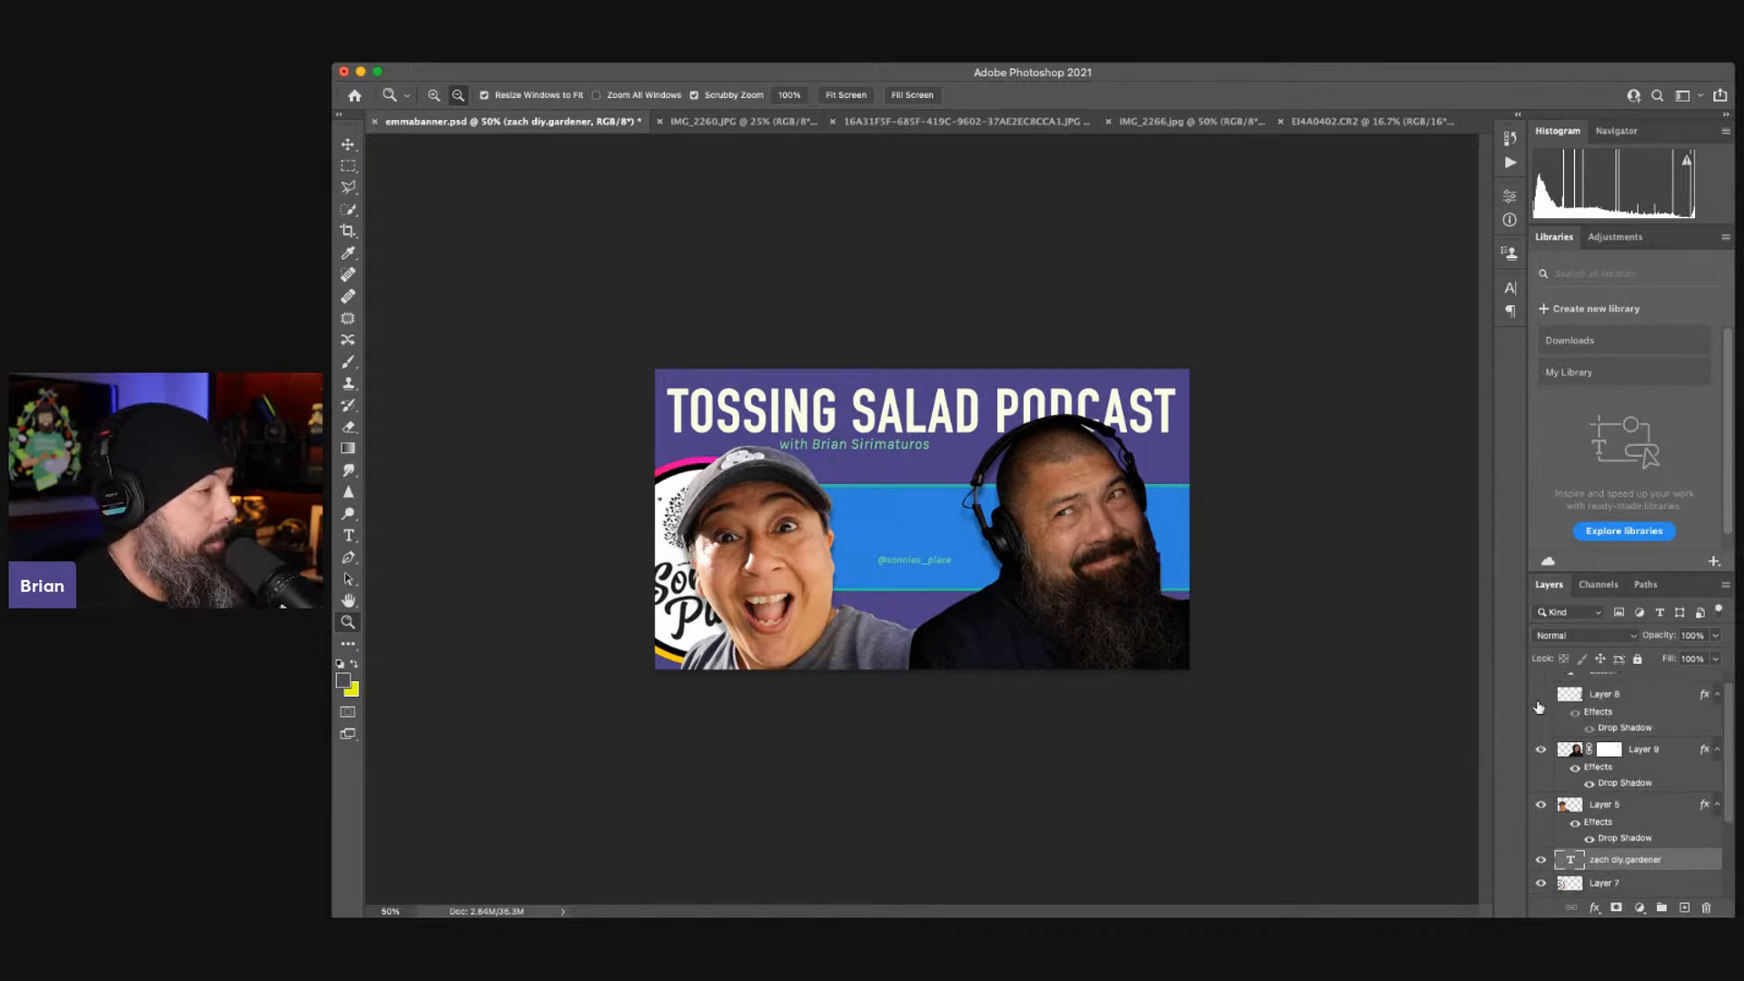
pyautogui.click(1539, 695)
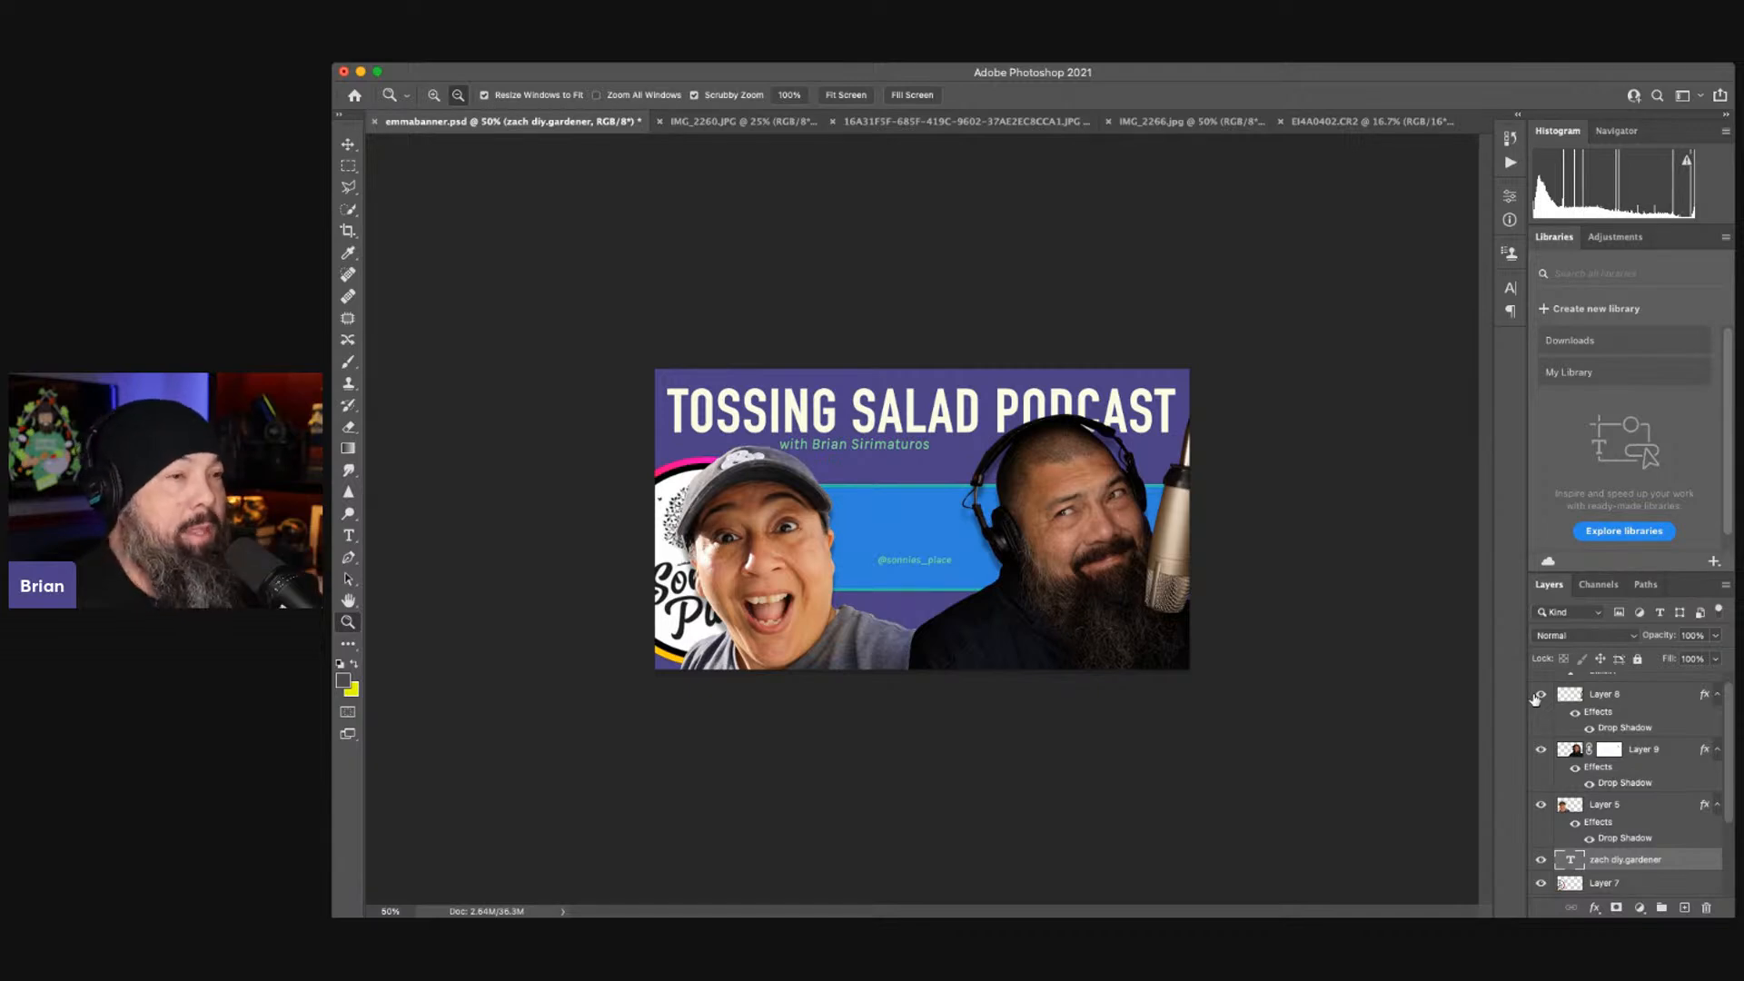
pyautogui.click(1539, 696)
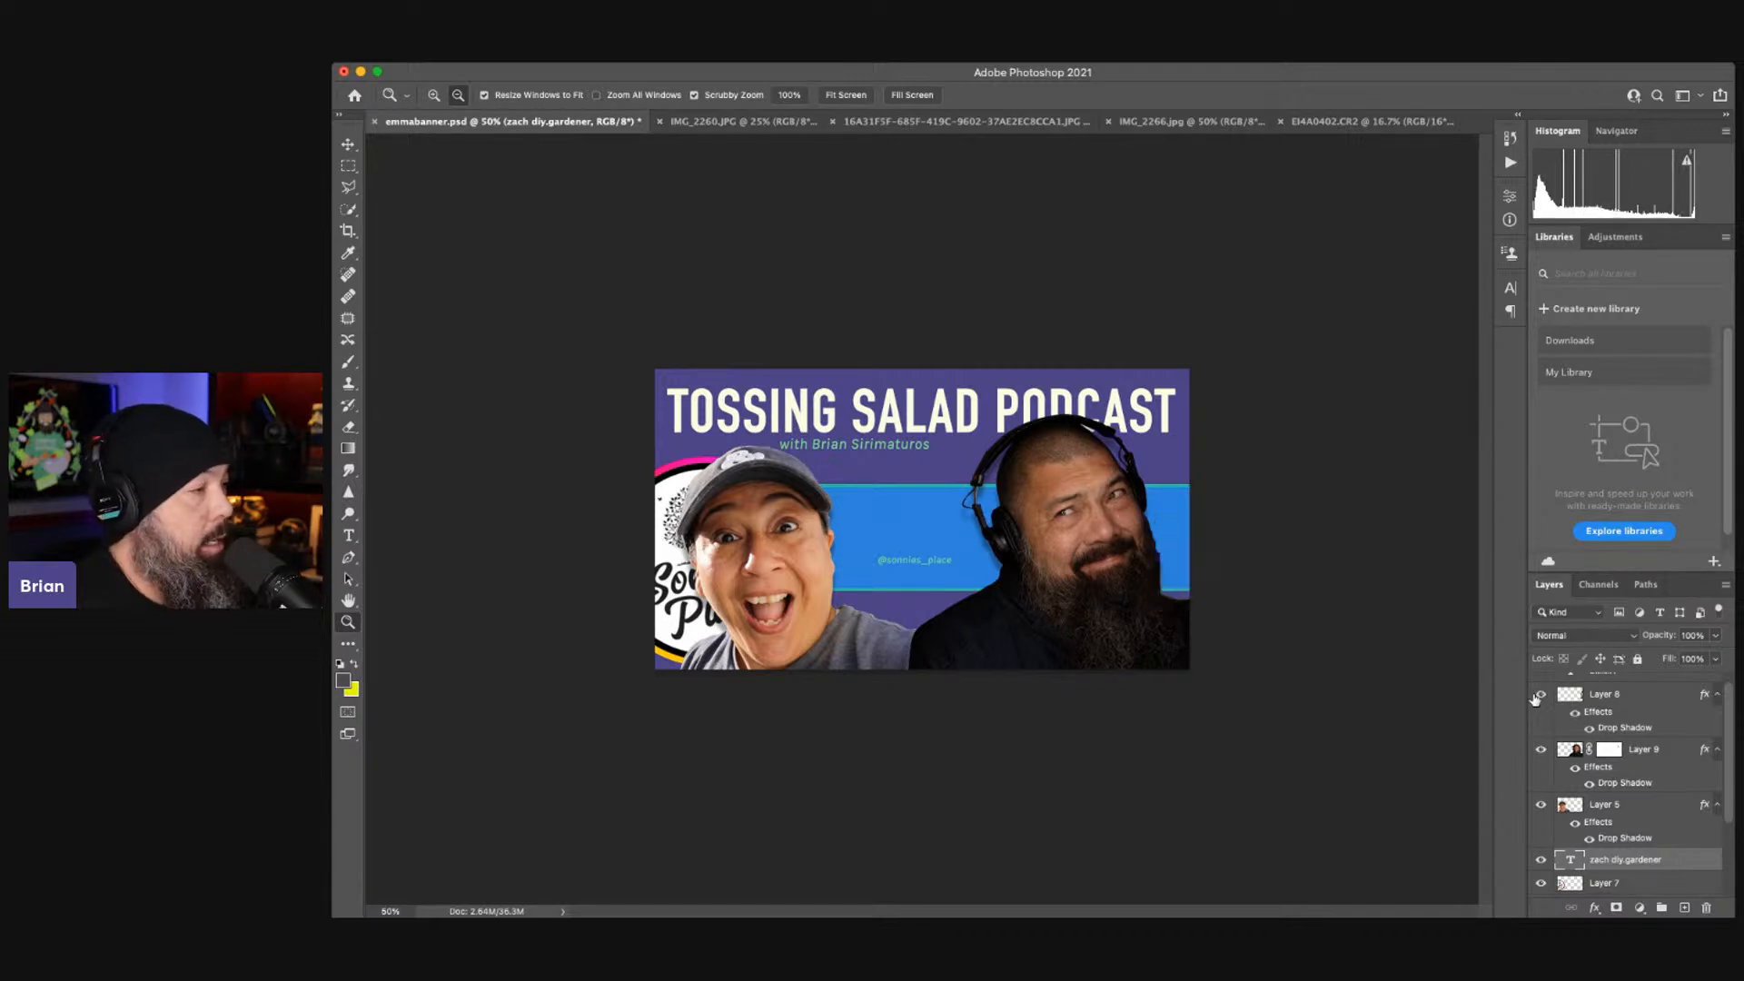
pyautogui.click(1538, 696)
pyautogui.click(1539, 696)
pyautogui.click(1539, 696)
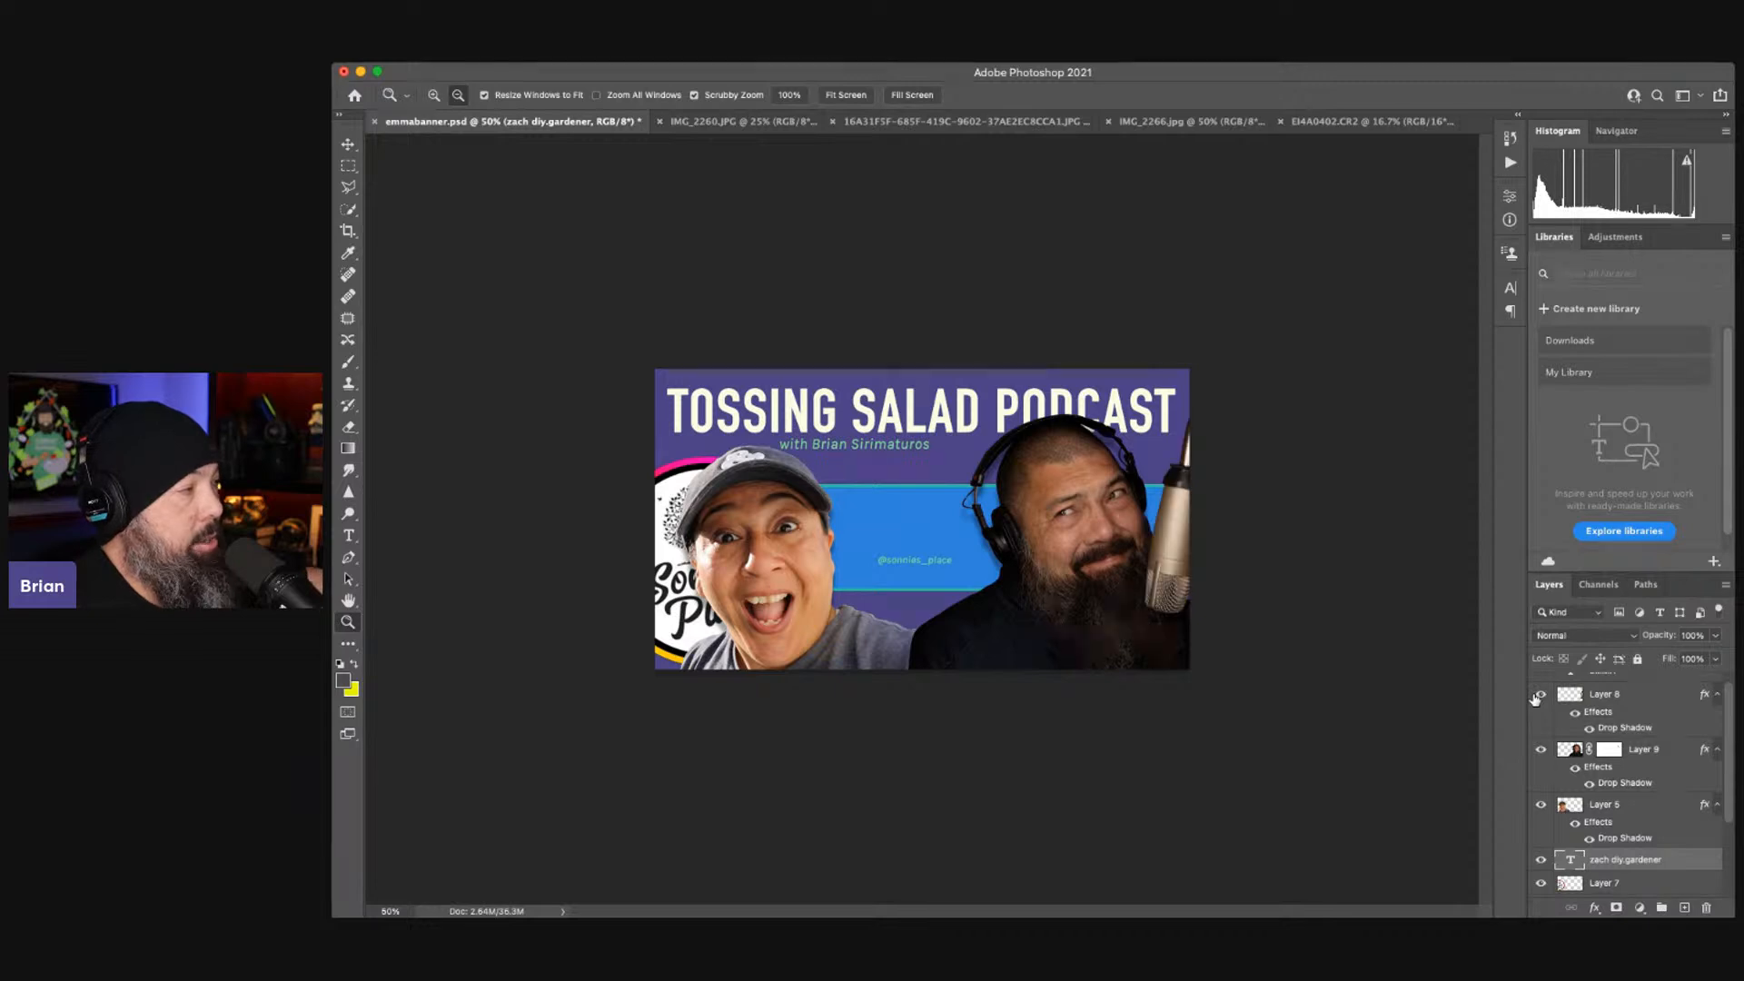
pyautogui.click(1539, 696)
pyautogui.click(1539, 696)
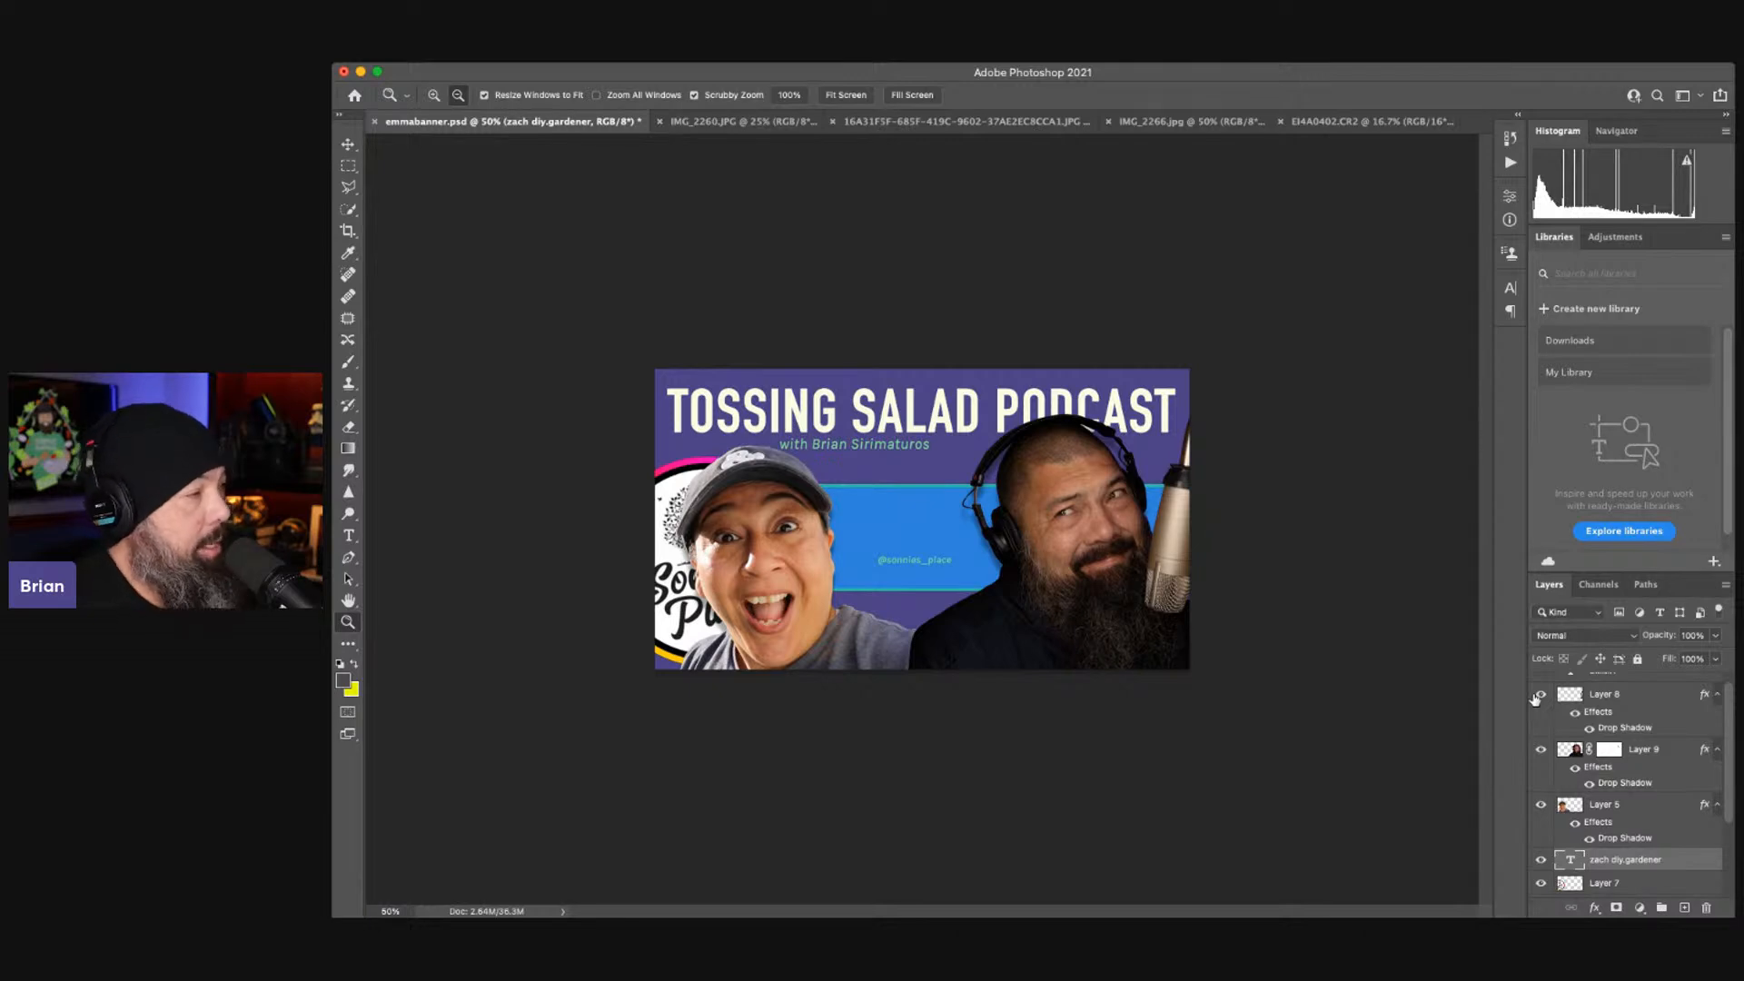
pyautogui.scroll(1, 1535, 698)
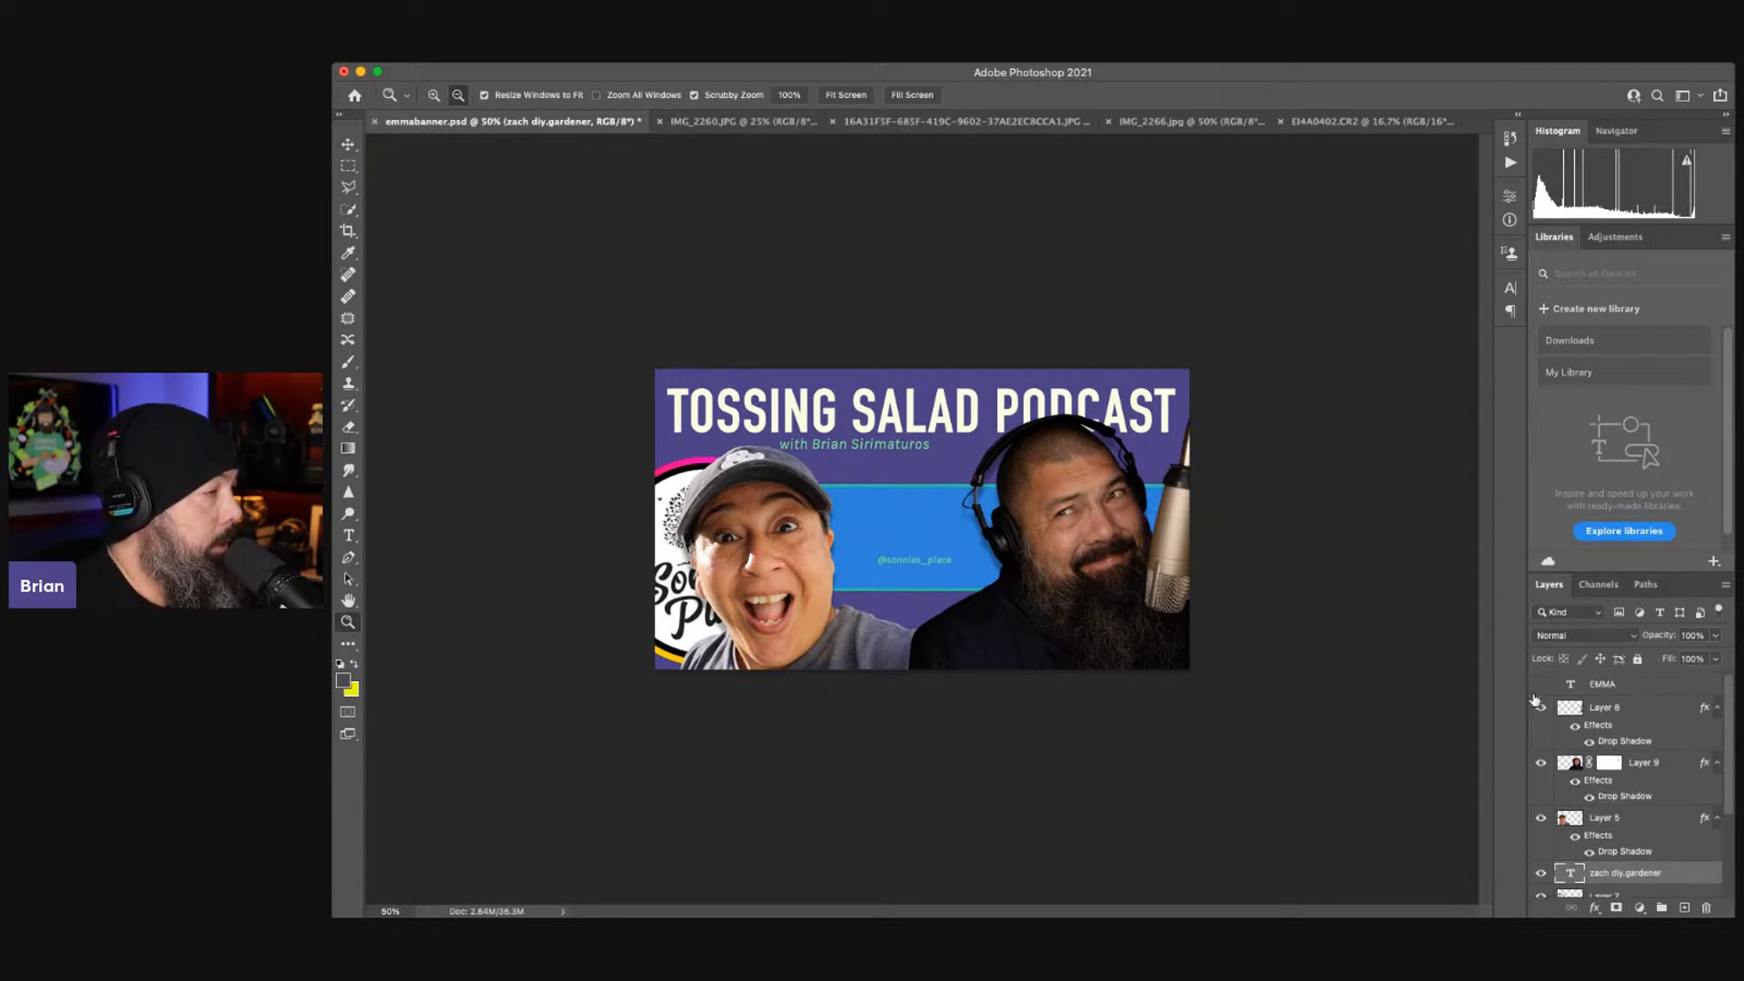
pyautogui.click(1539, 685)
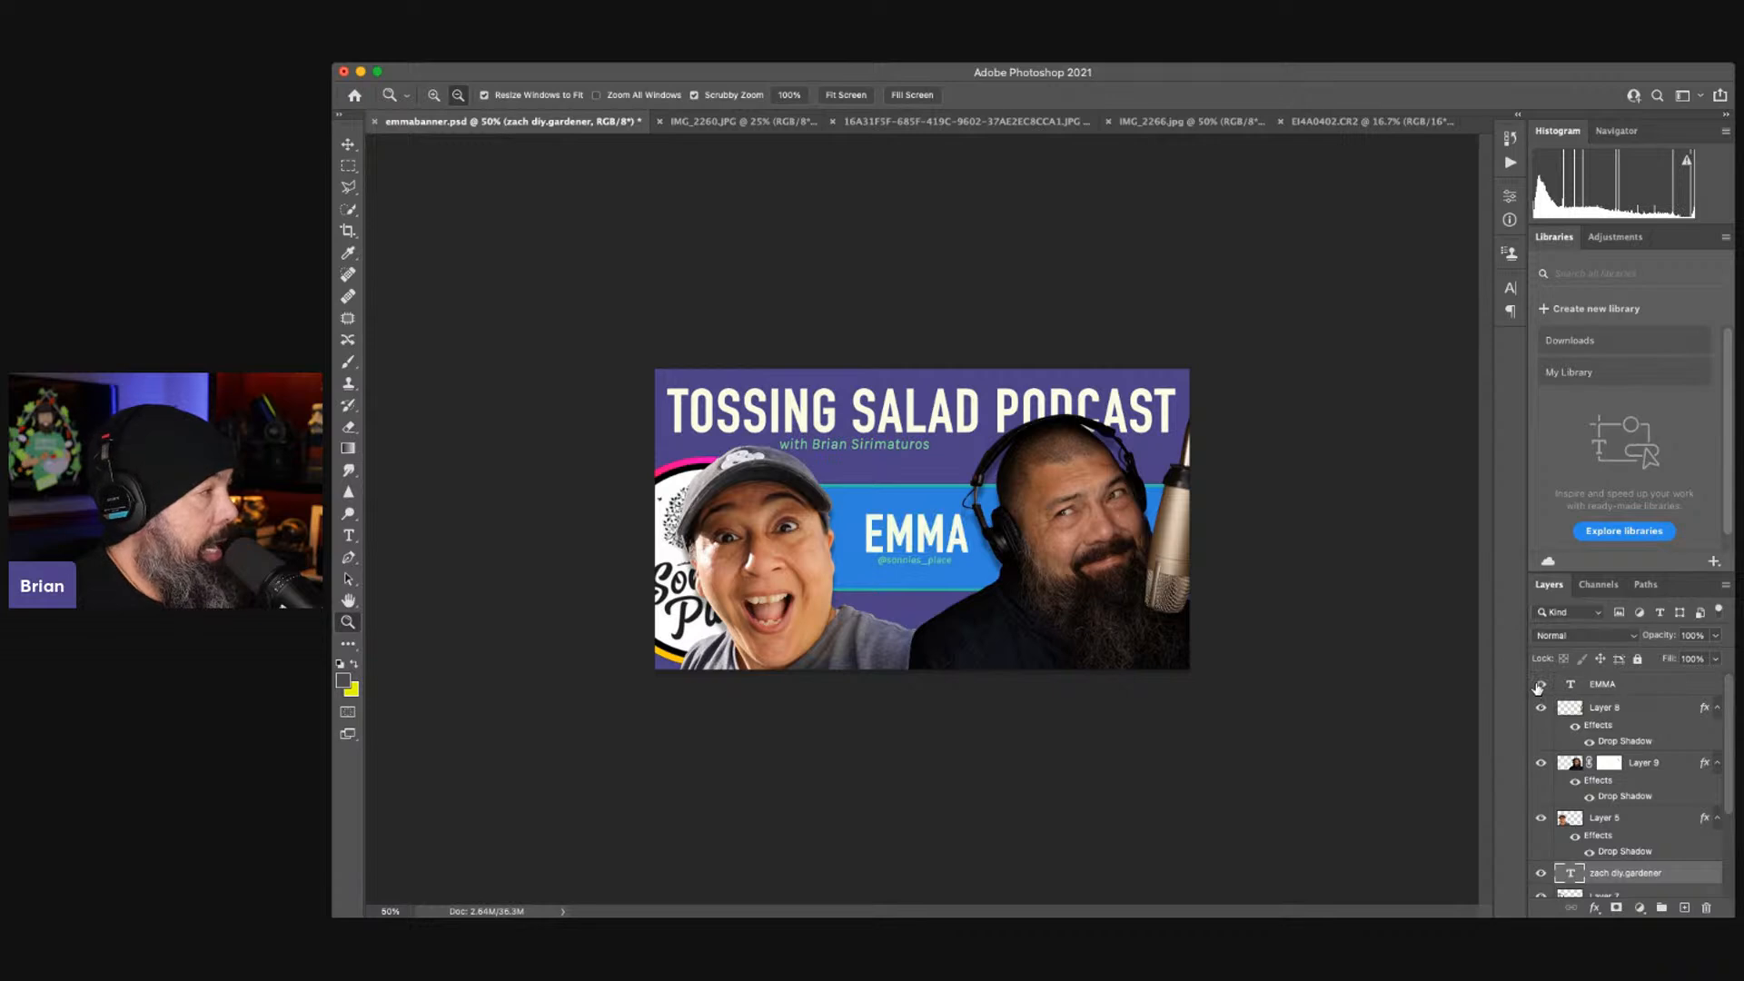